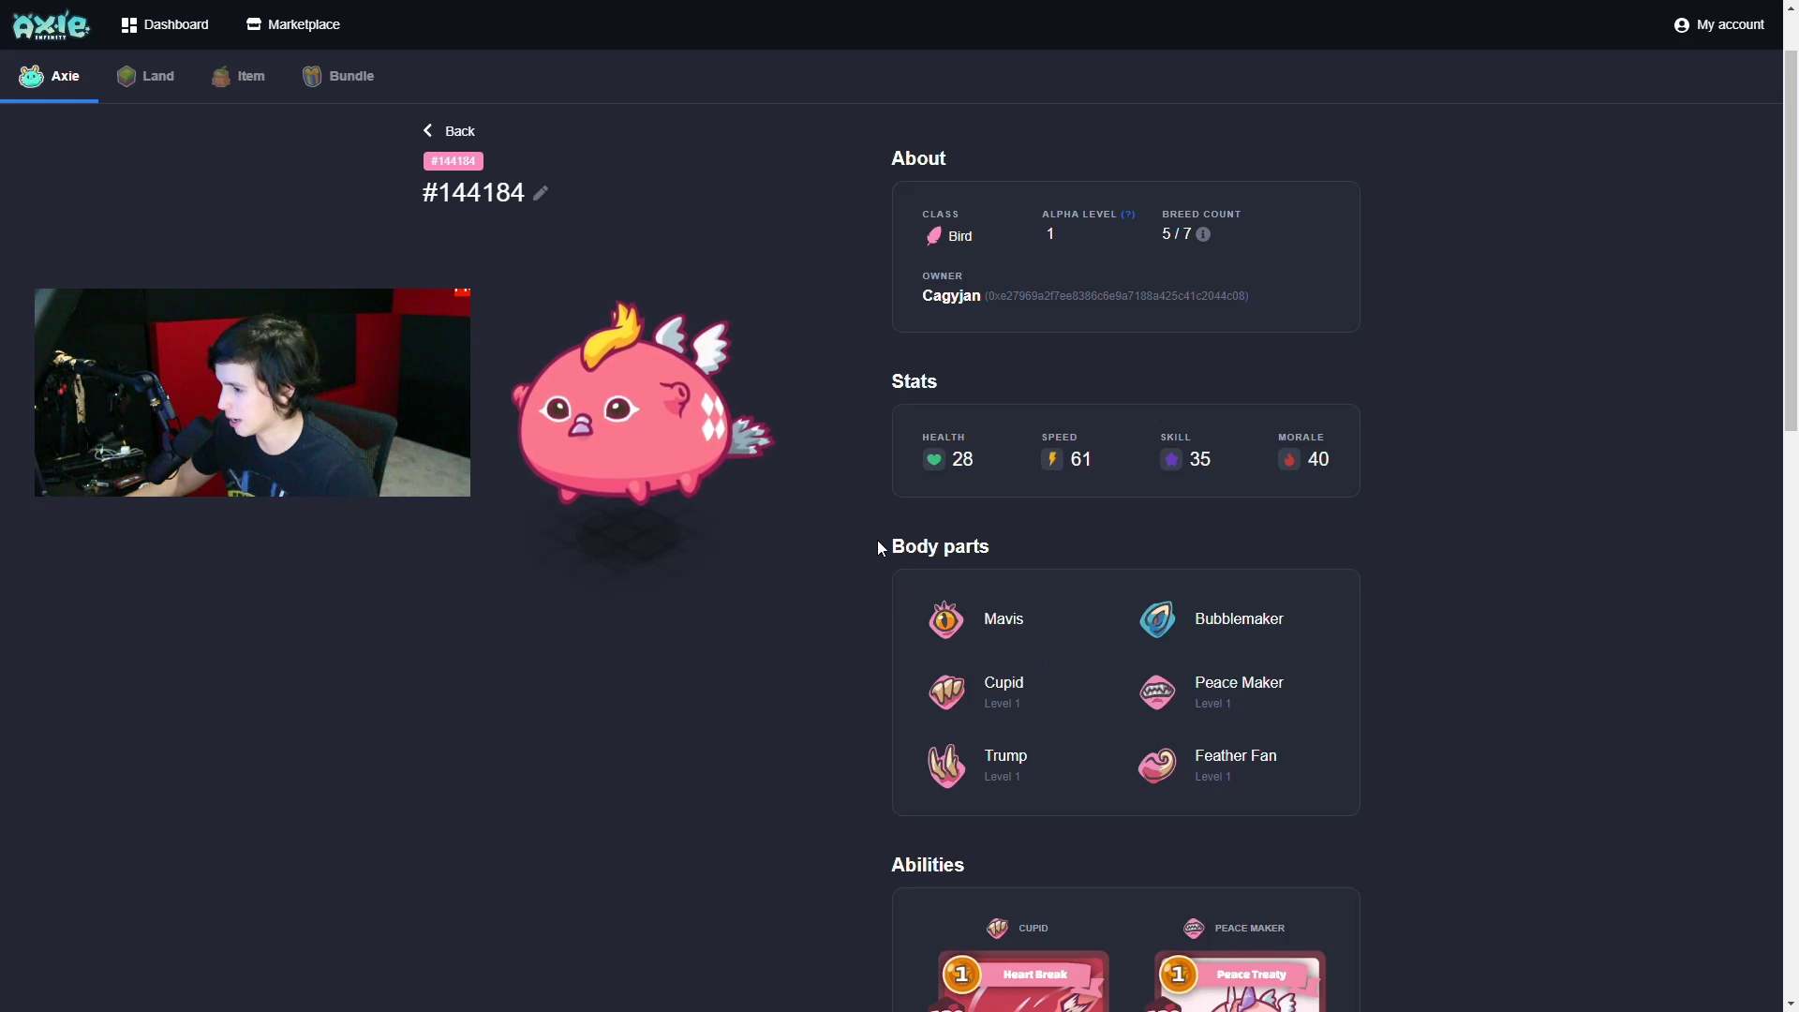
Examine the stats, body parts and abilities of Axie #144184.
{"action": "left_click_drag", "start_coordinate": [877, 540], "coordinate": [958, 549]}
{"action": "left_click", "coordinate": [1025, 547]}
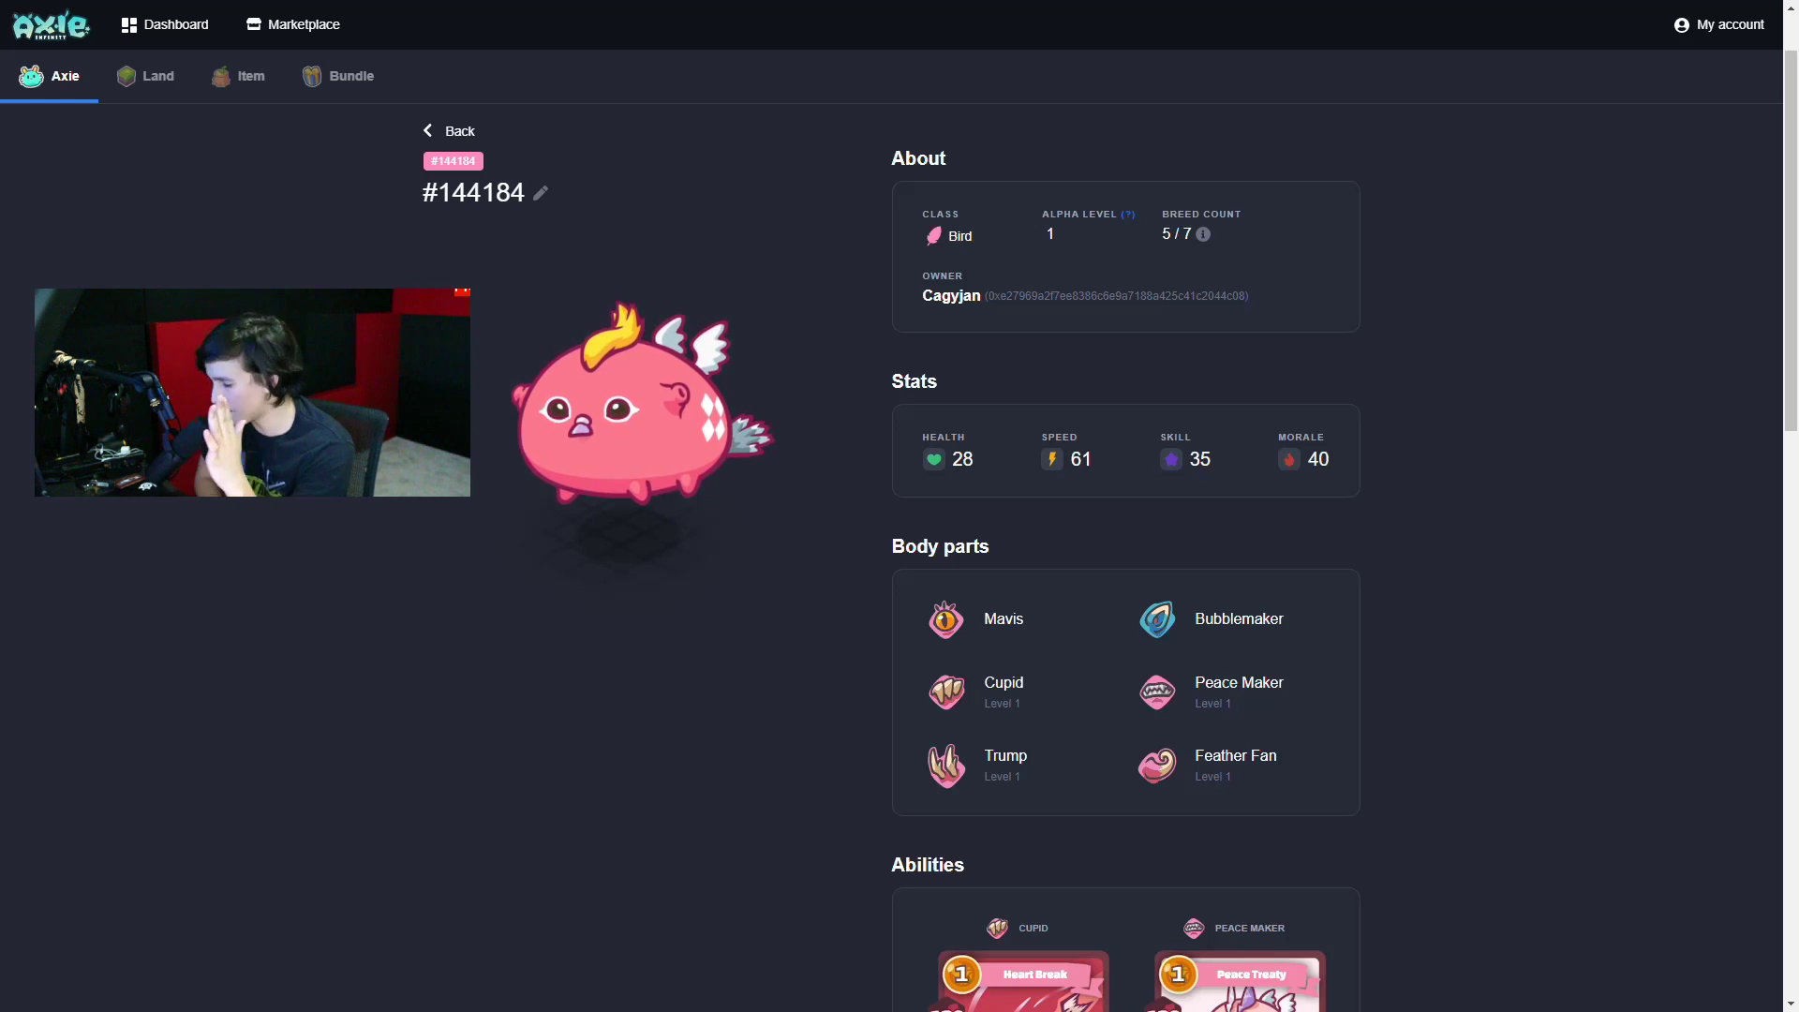
{"action": "scroll", "coordinate": [969, 628], "scroll_direction": "down", "scroll_amount": 1}
{"action": "scroll", "coordinate": [969, 628], "scroll_direction": "down", "scroll_amount": 2}
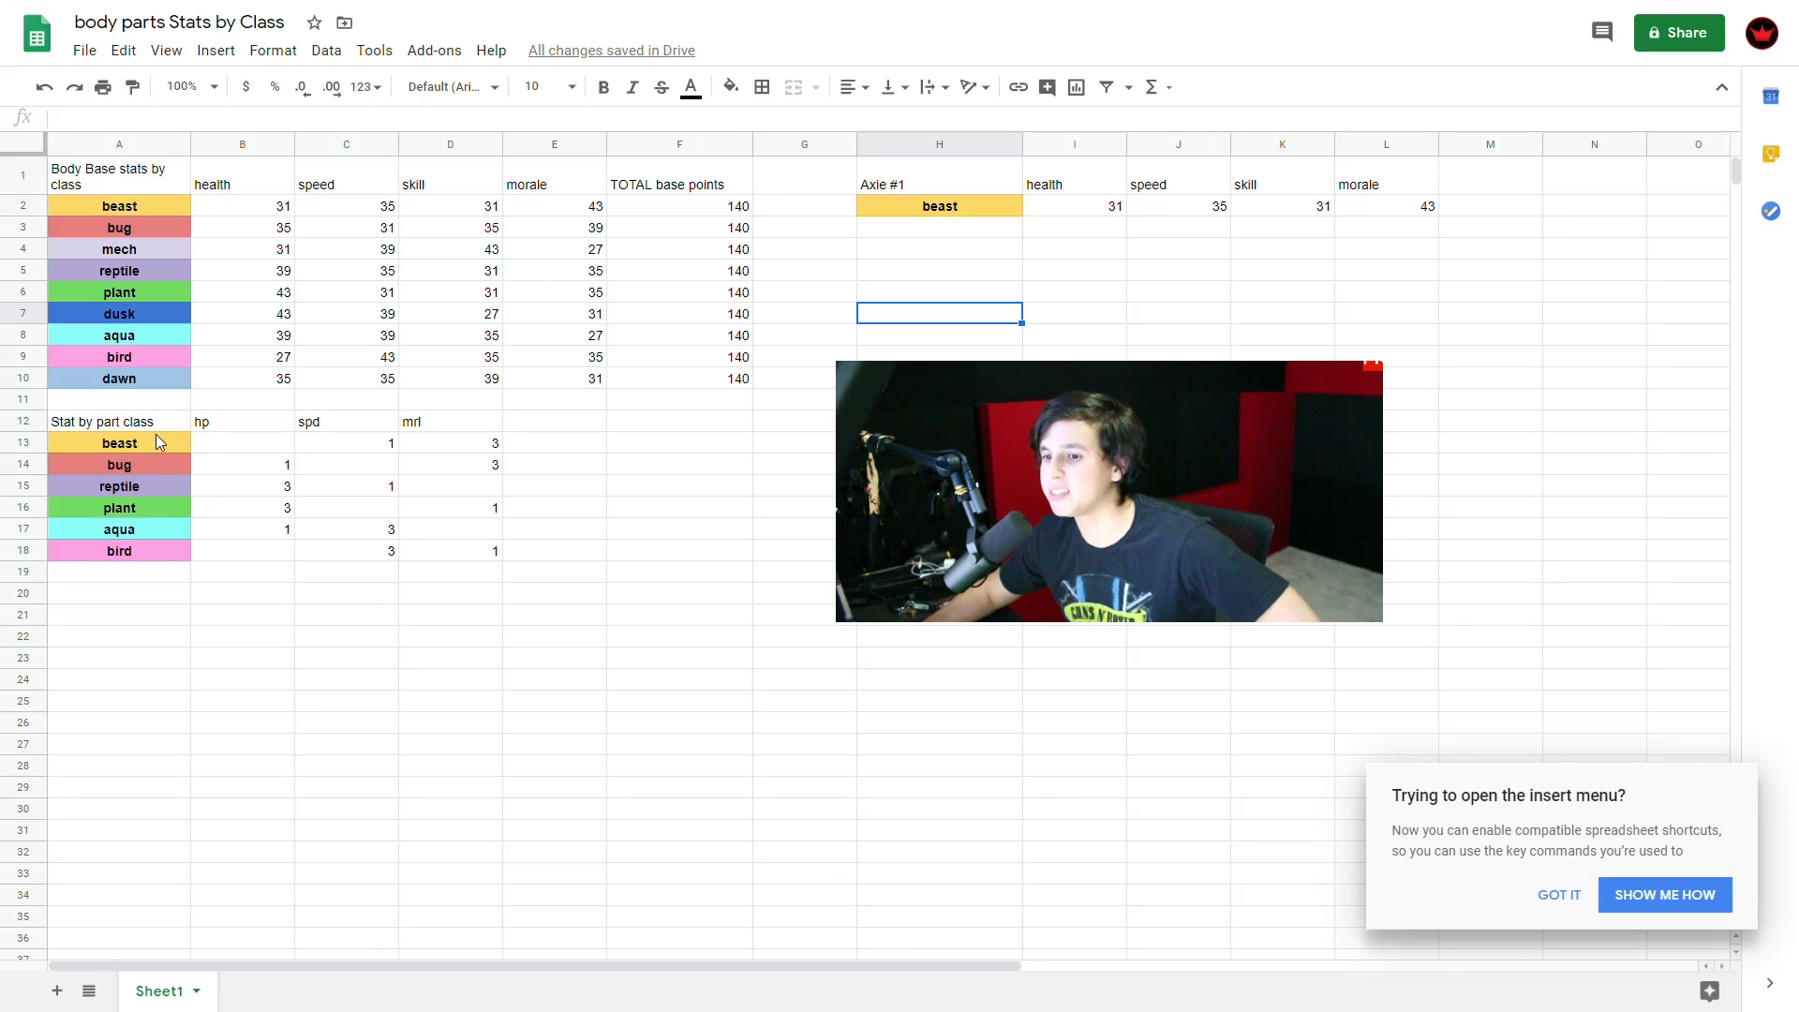
Examine the speed, morale and health bonuses of the beast and reptile rows in the stat-by-part-class table.
{"action": "left_click", "coordinate": [363, 448]}
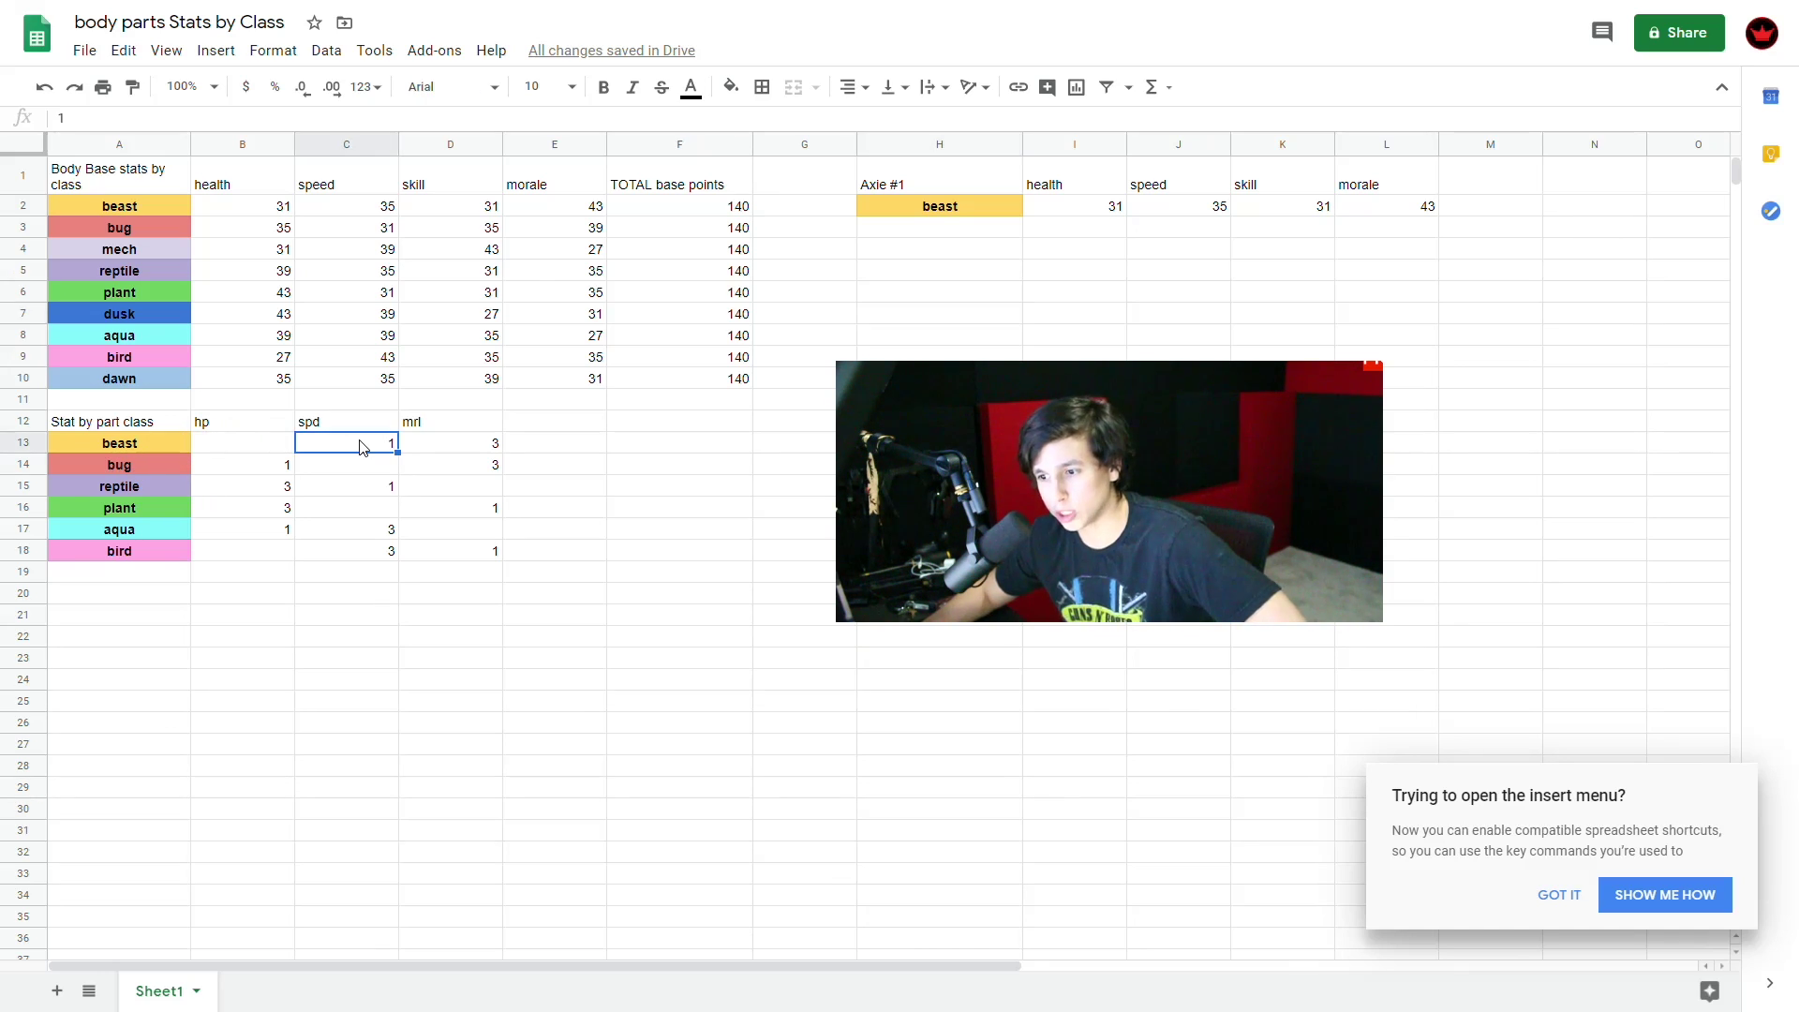
{"action": "left_click", "coordinate": [449, 452]}
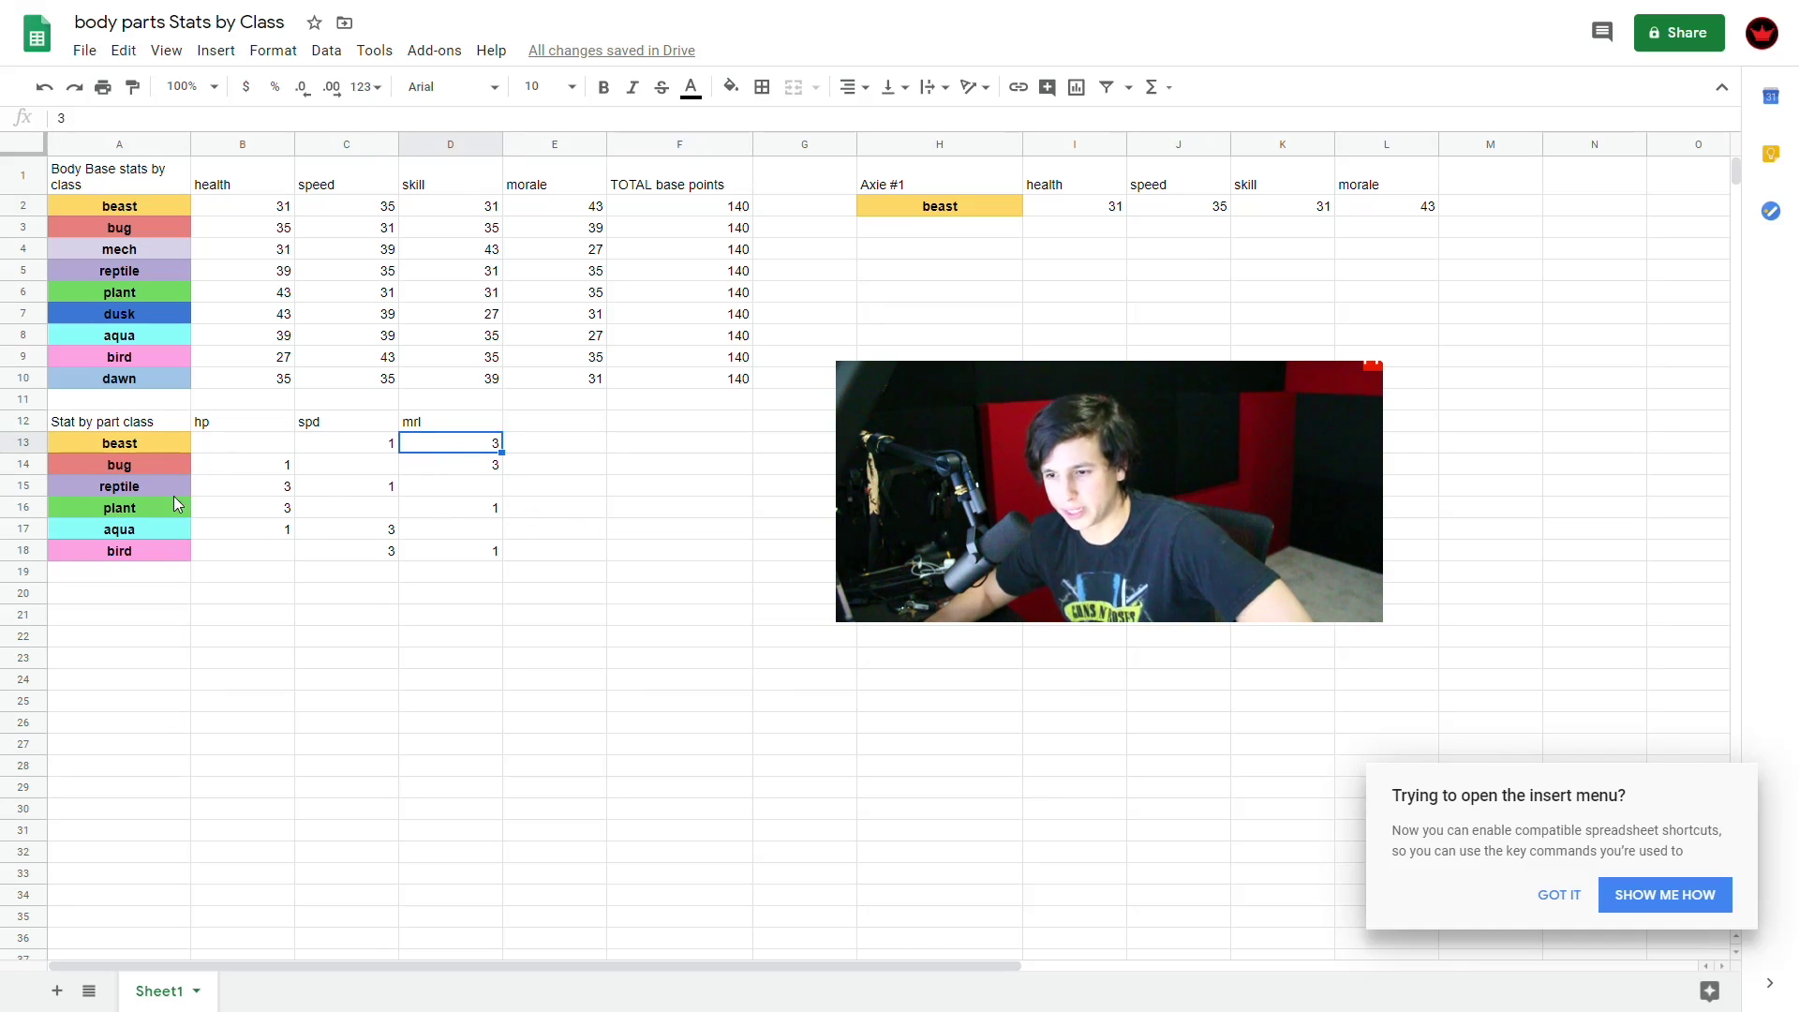
{"action": "left_click", "coordinate": [283, 491]}
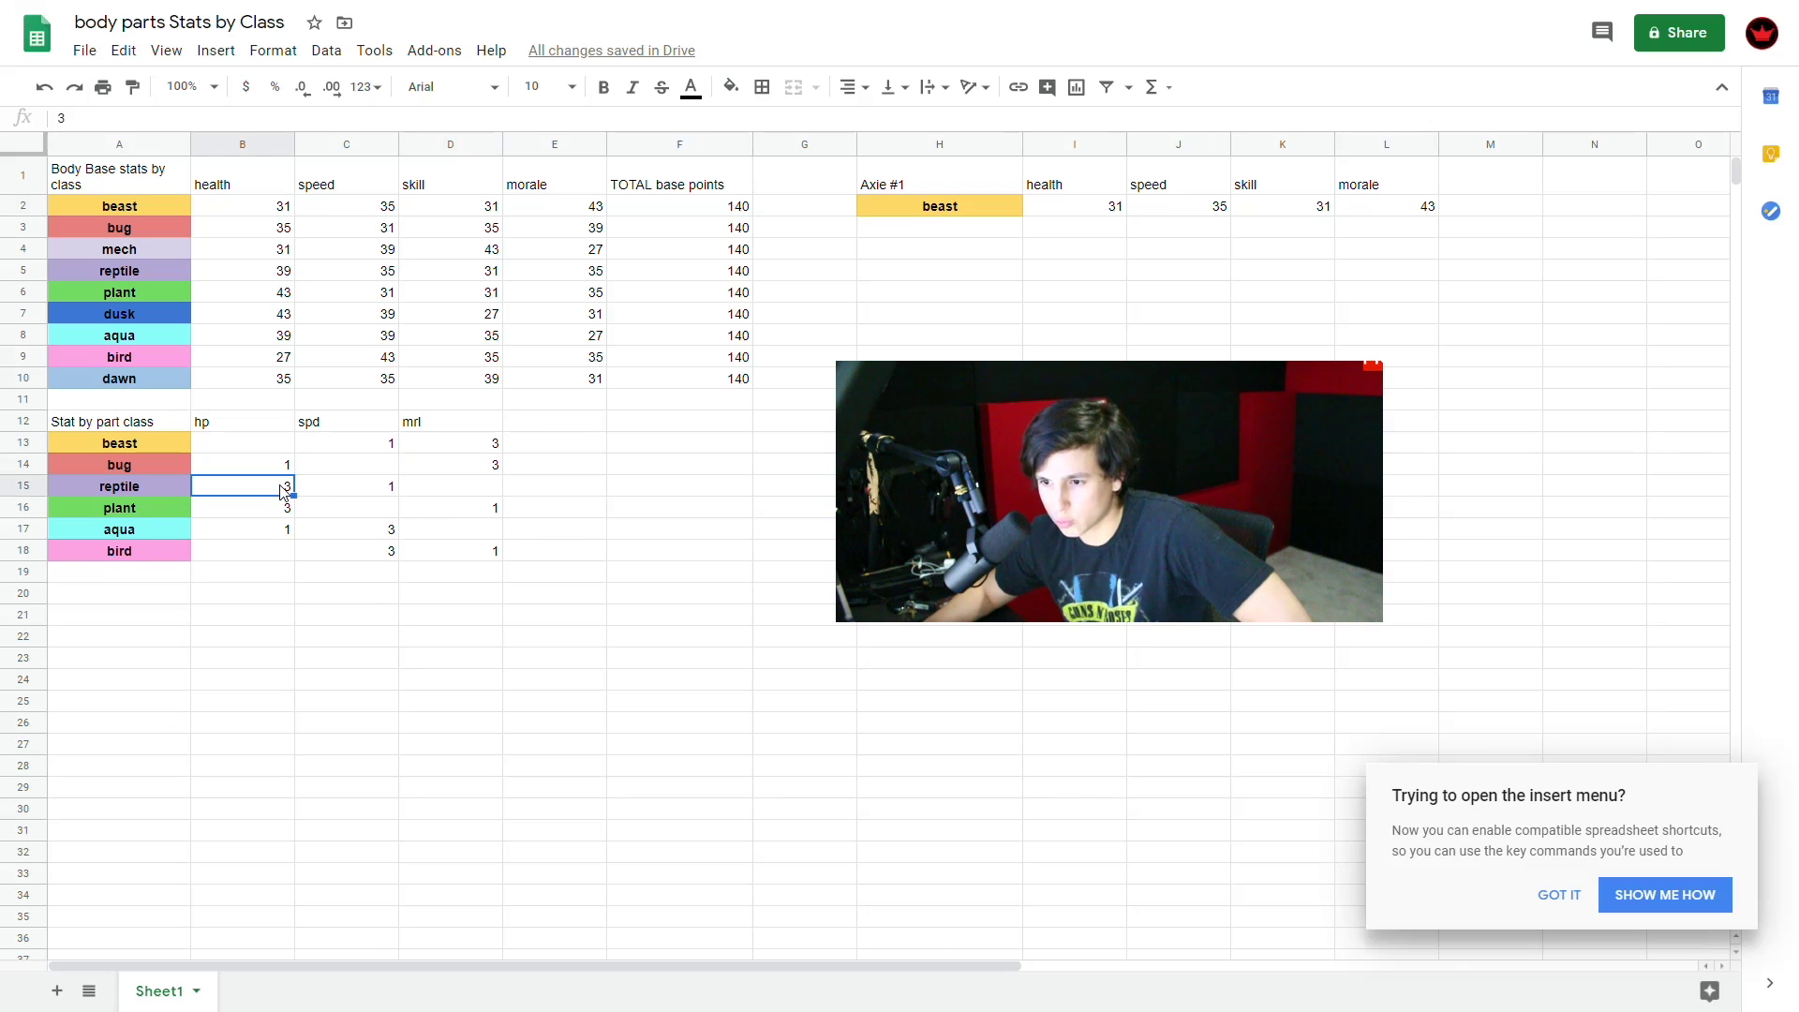
{"action": "left_click", "coordinate": [356, 488]}
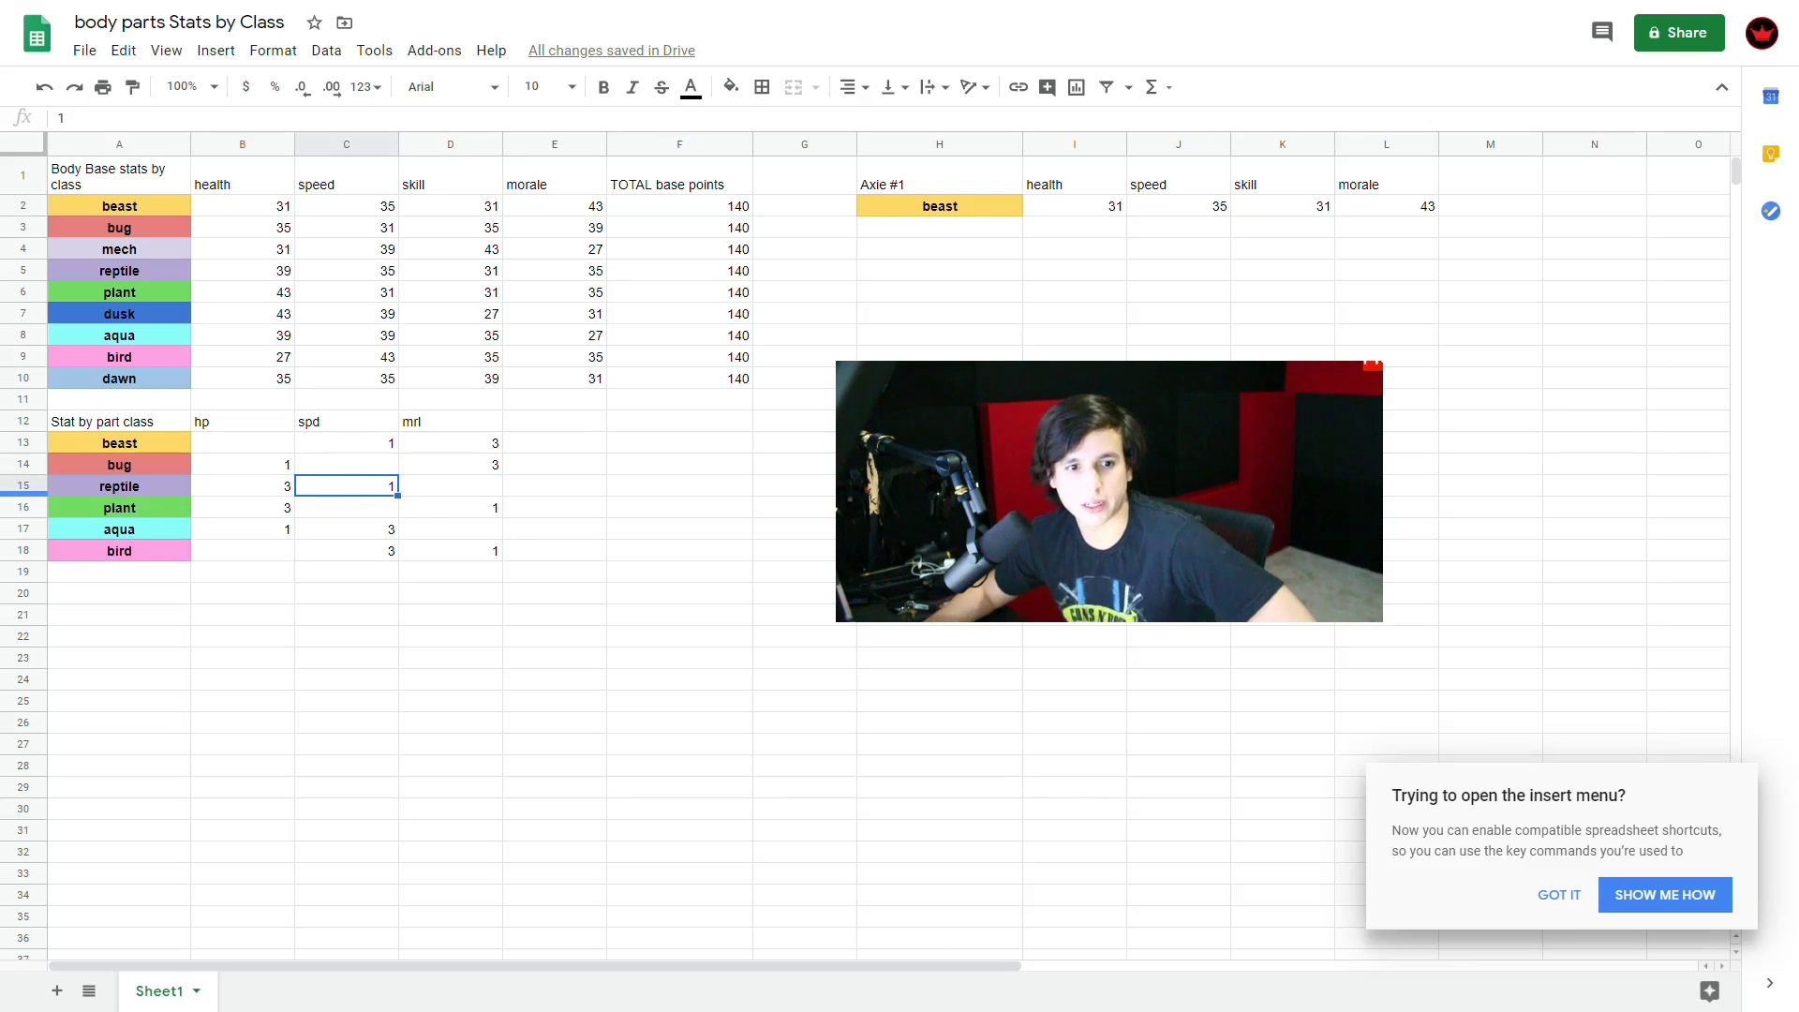
{"action": "key", "text": "Down"}
{"action": "key", "text": "Down"}
{"action": "key", "text": "Down"}
{"action": "key", "text": "Left"}
{"action": "key", "text": "Left"}
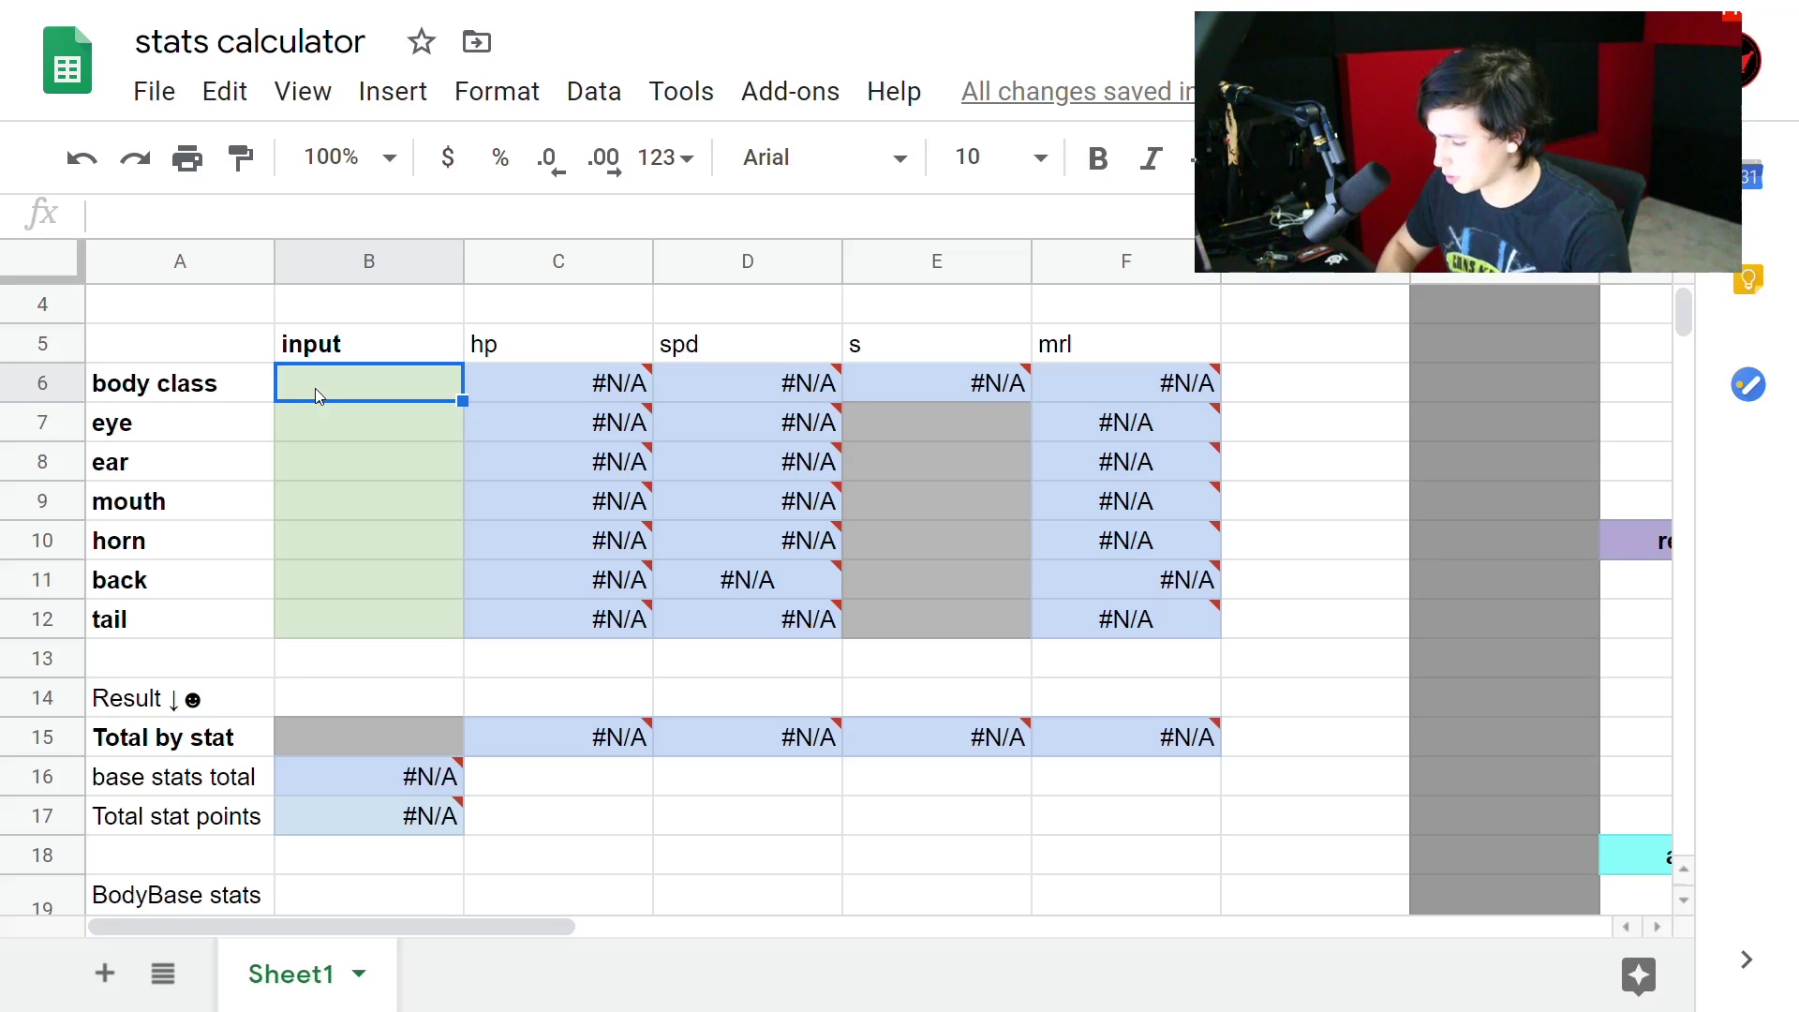
Enter plant as the body class and as the eye, ear and mouth class in the stats calculator.
{"action": "type", "text": "plant"}
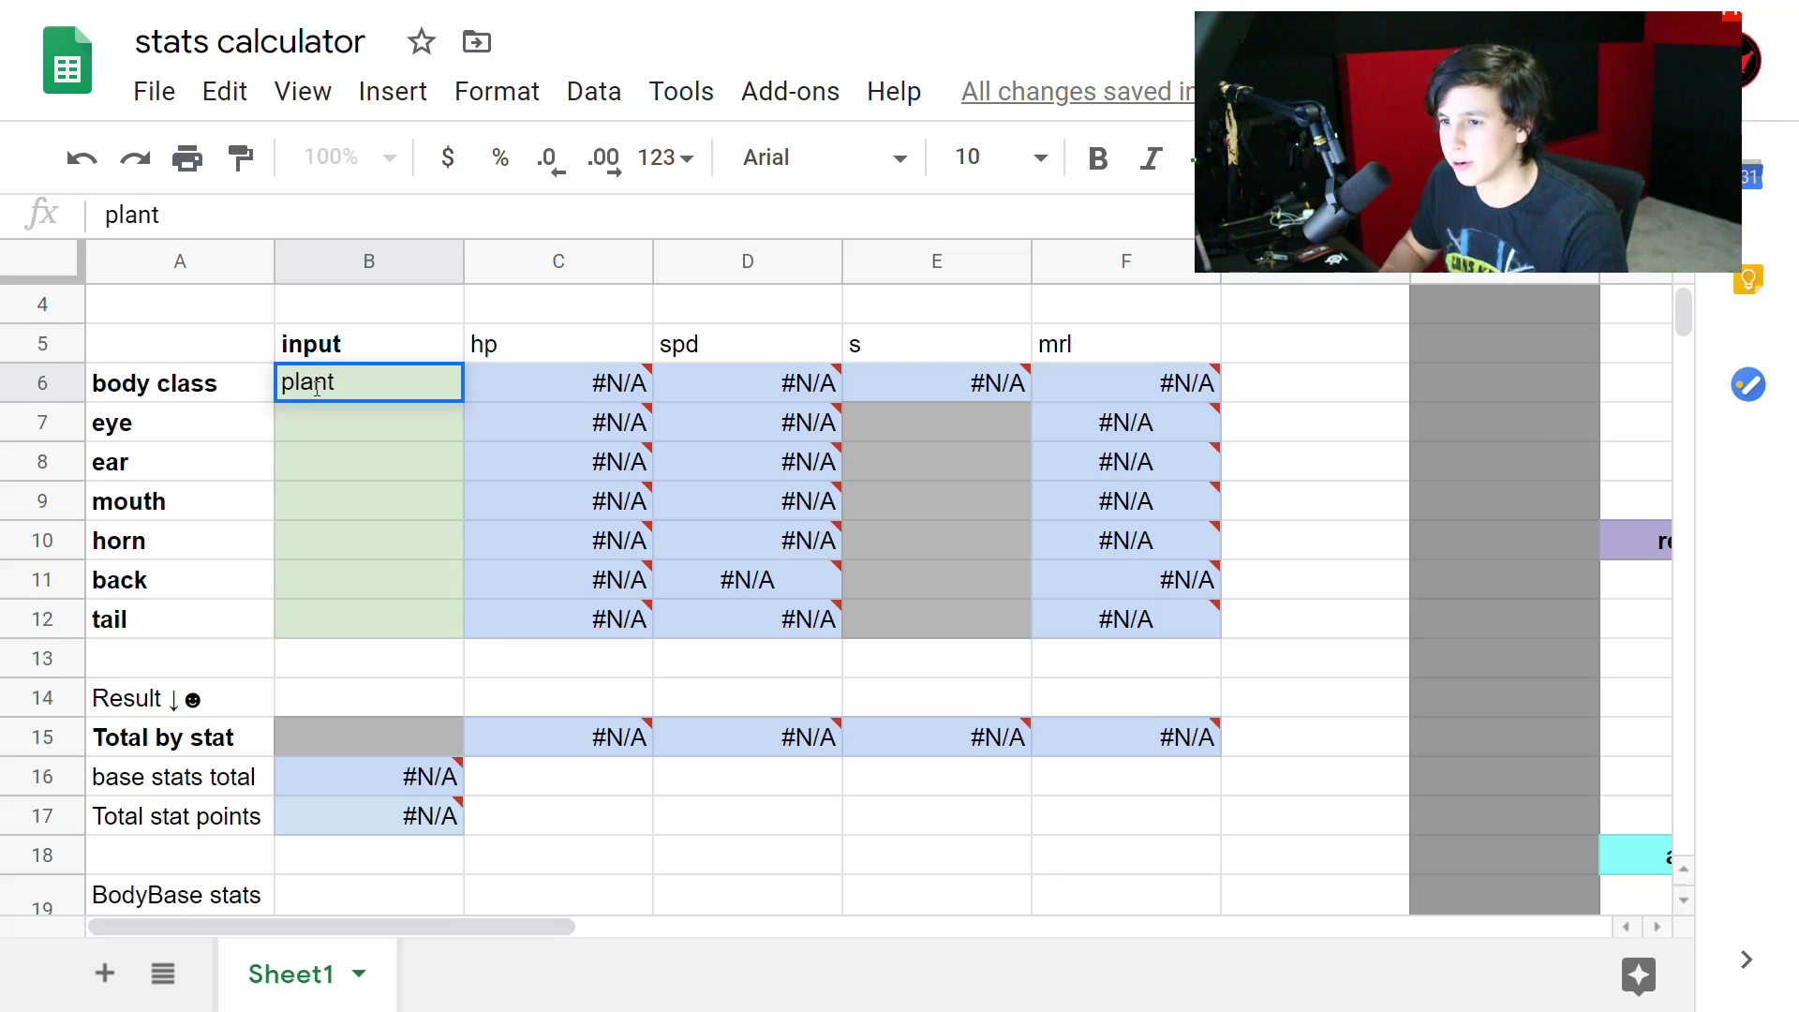
{"action": "key", "text": "Return"}
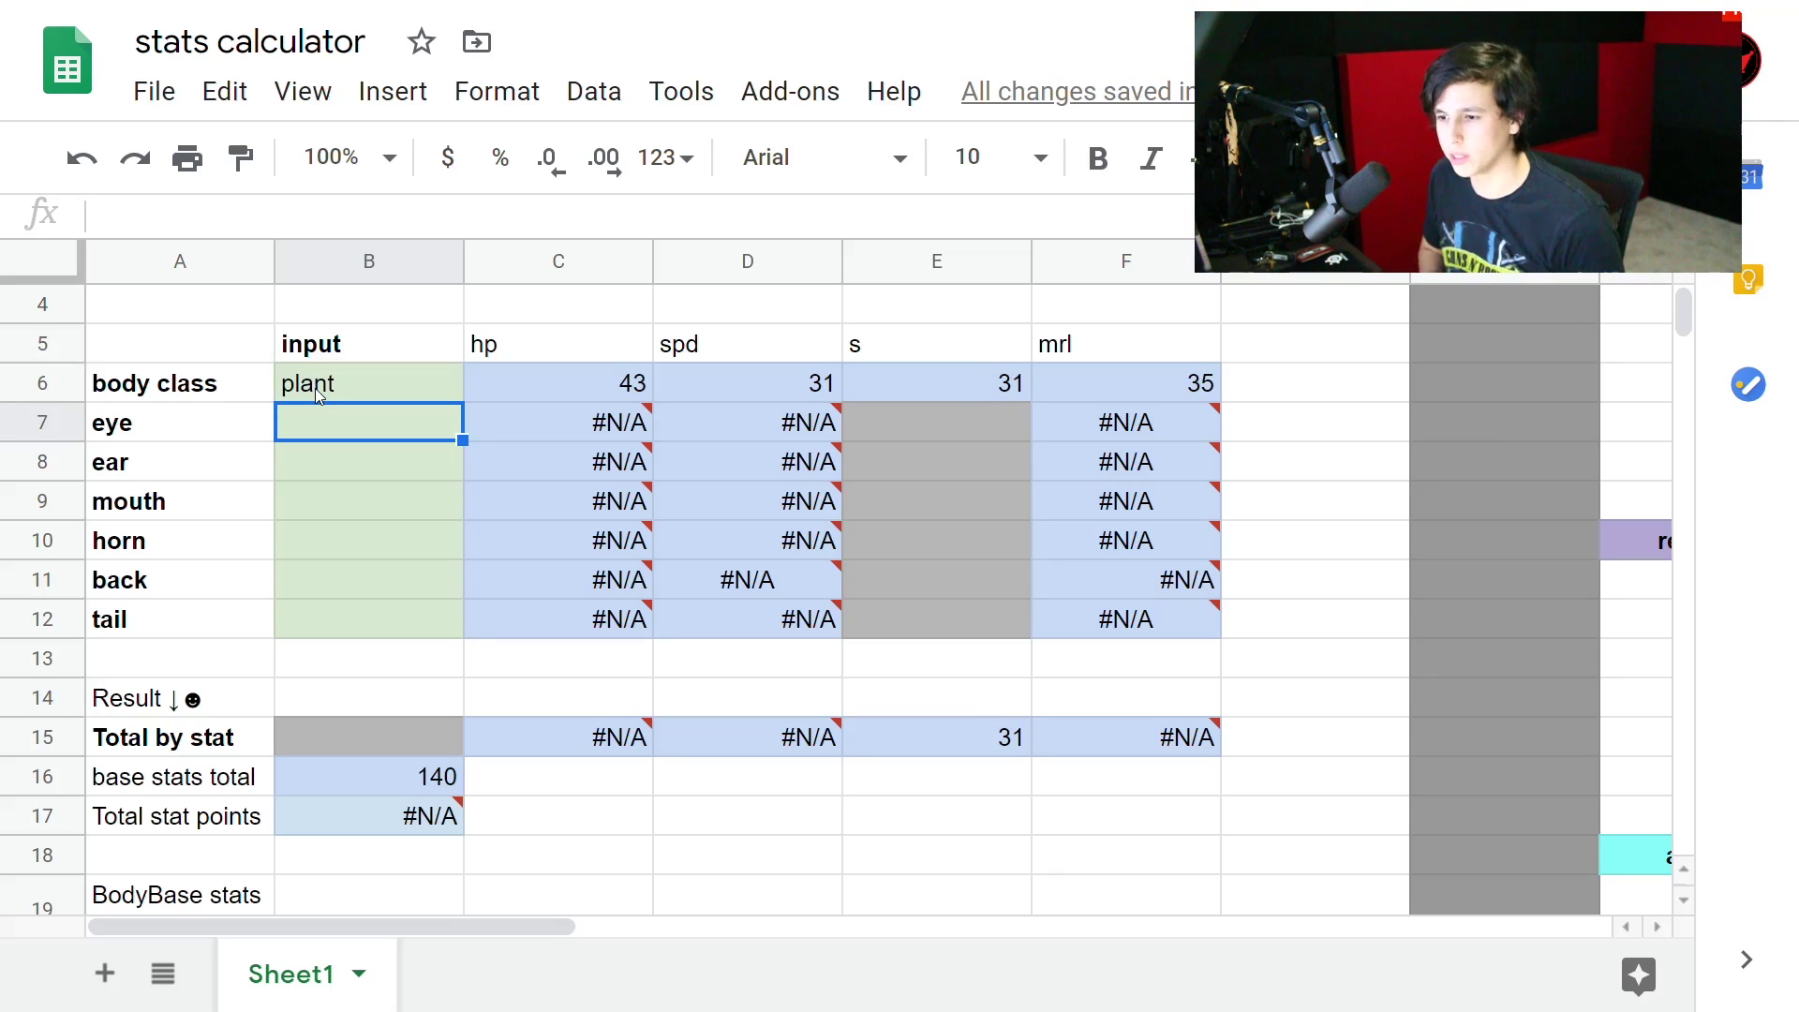
{"action": "type", "text": "plant"}
{"action": "key", "text": "Return"}
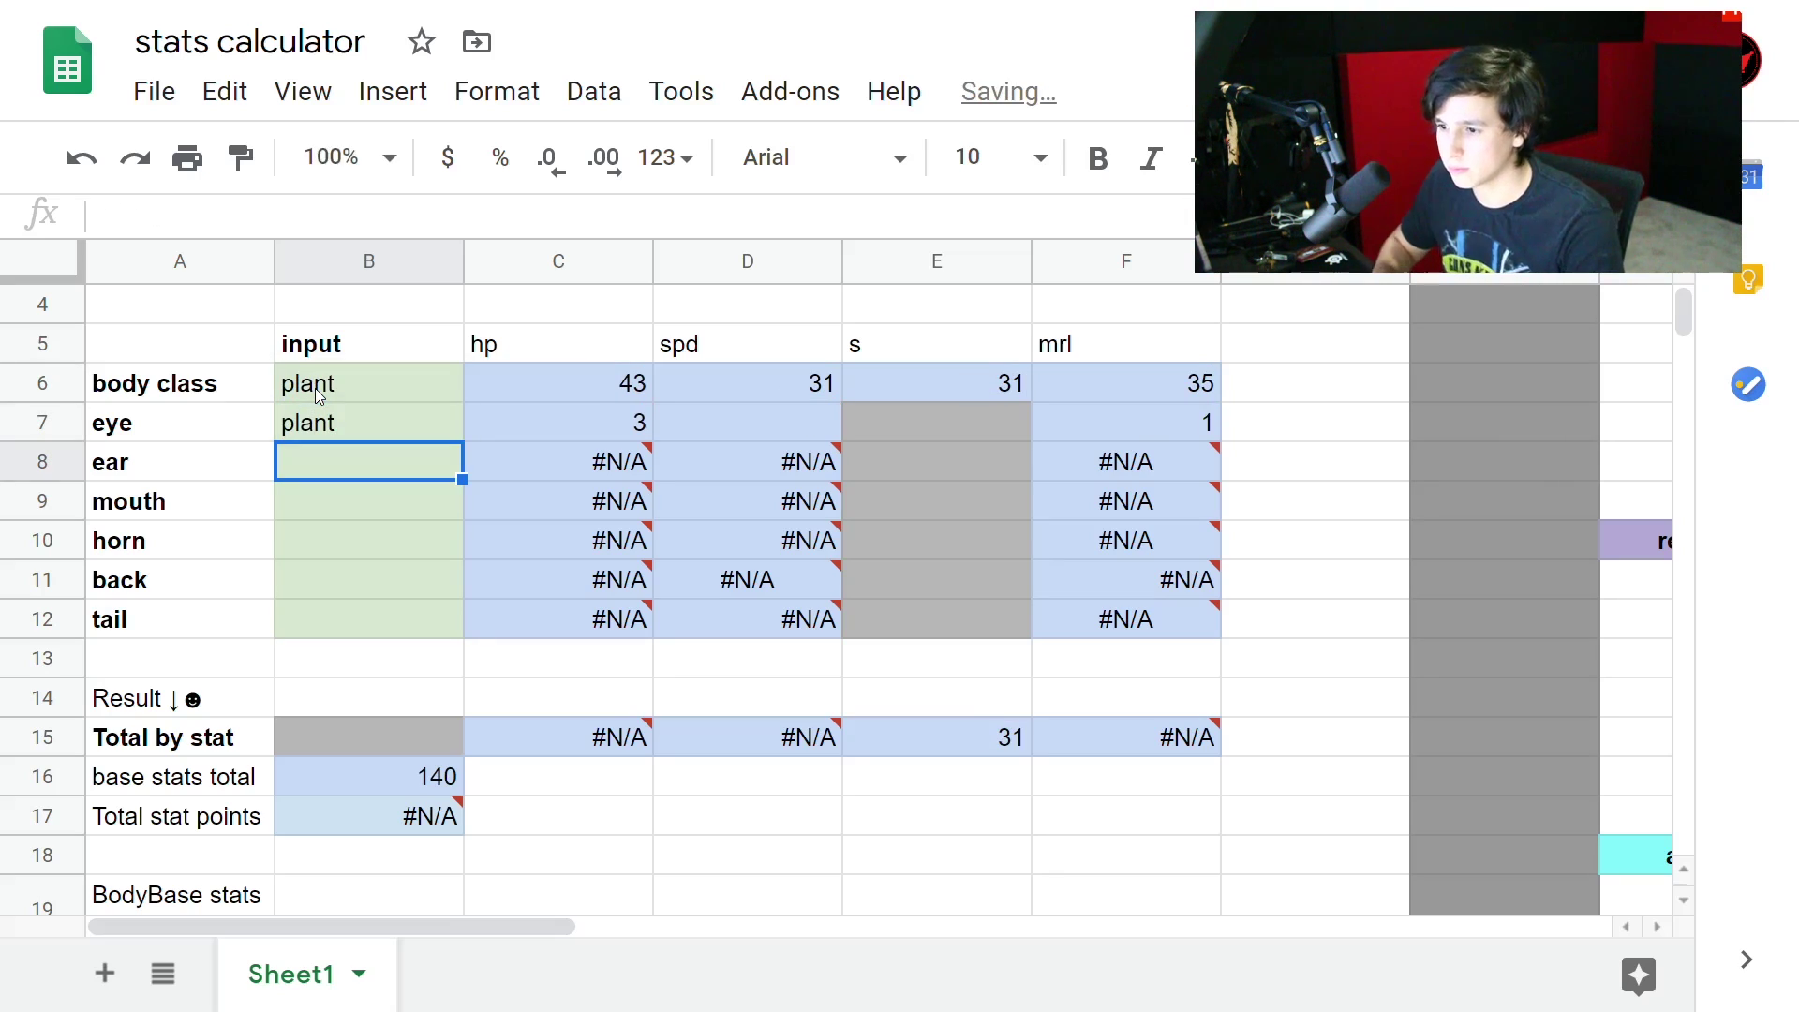
{"action": "type", "text": "plant"}
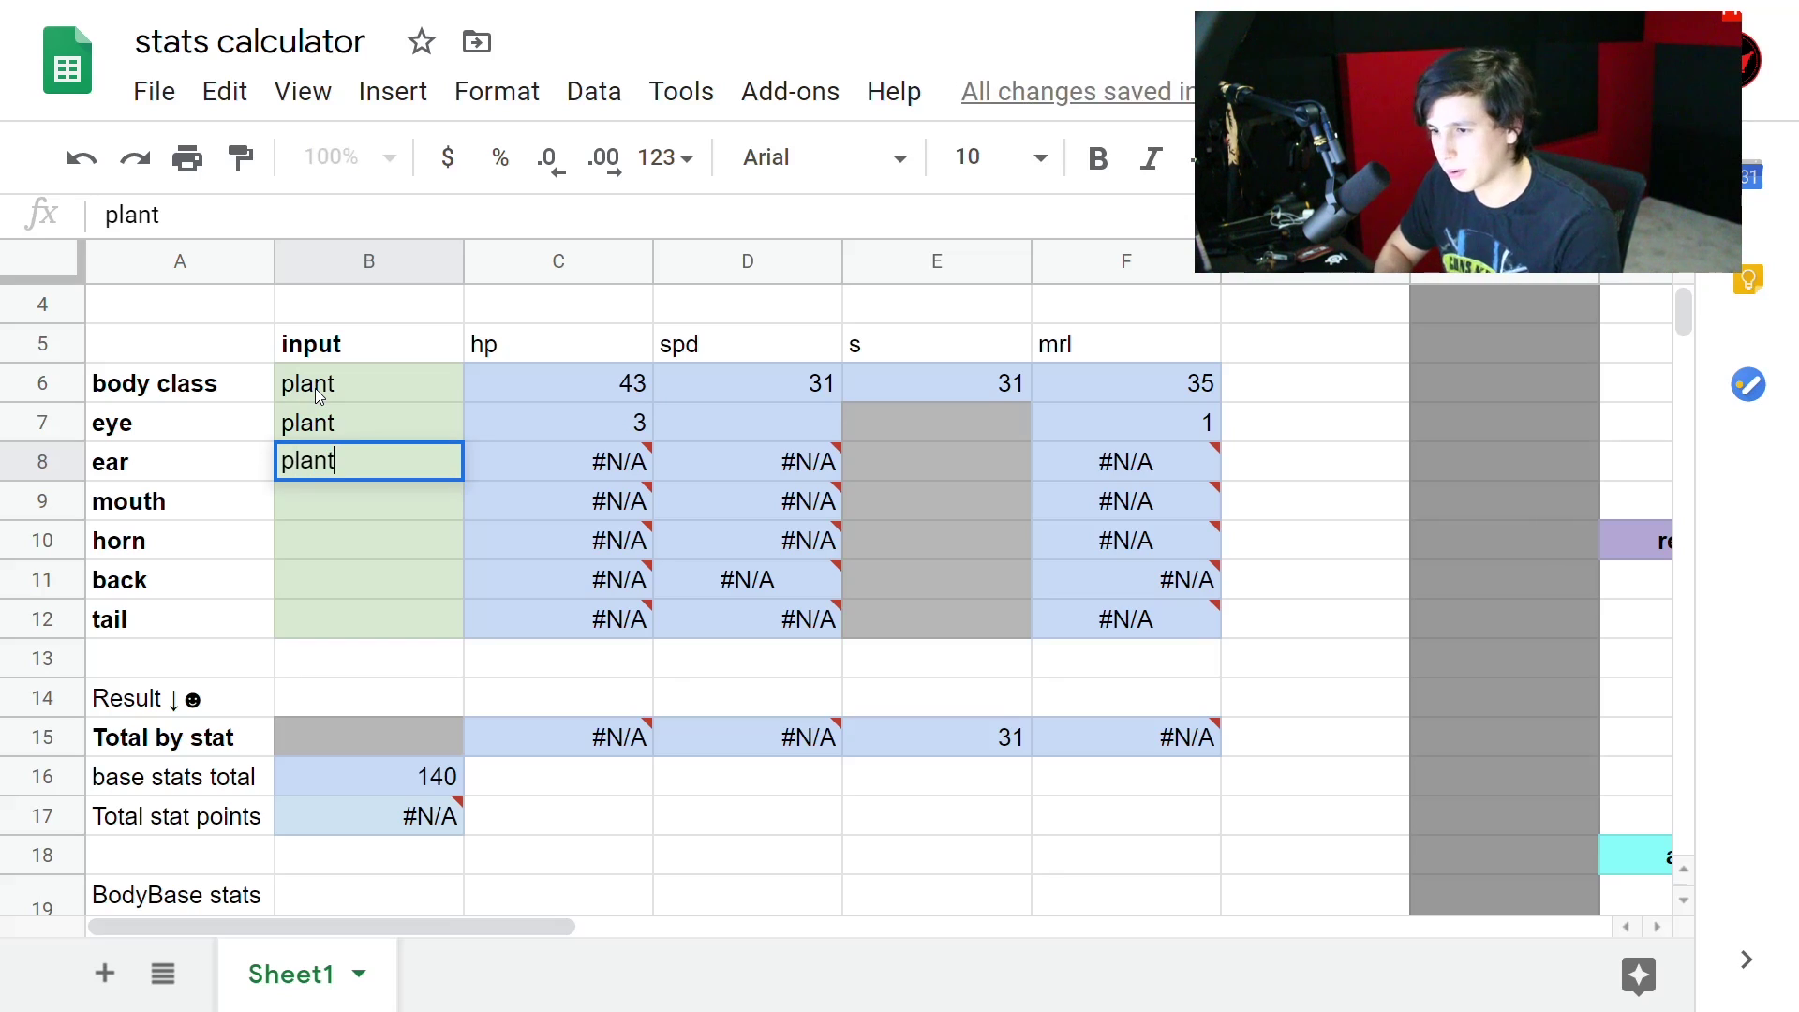
{"action": "key", "text": "Return"}
{"action": "type", "text": "plant"}
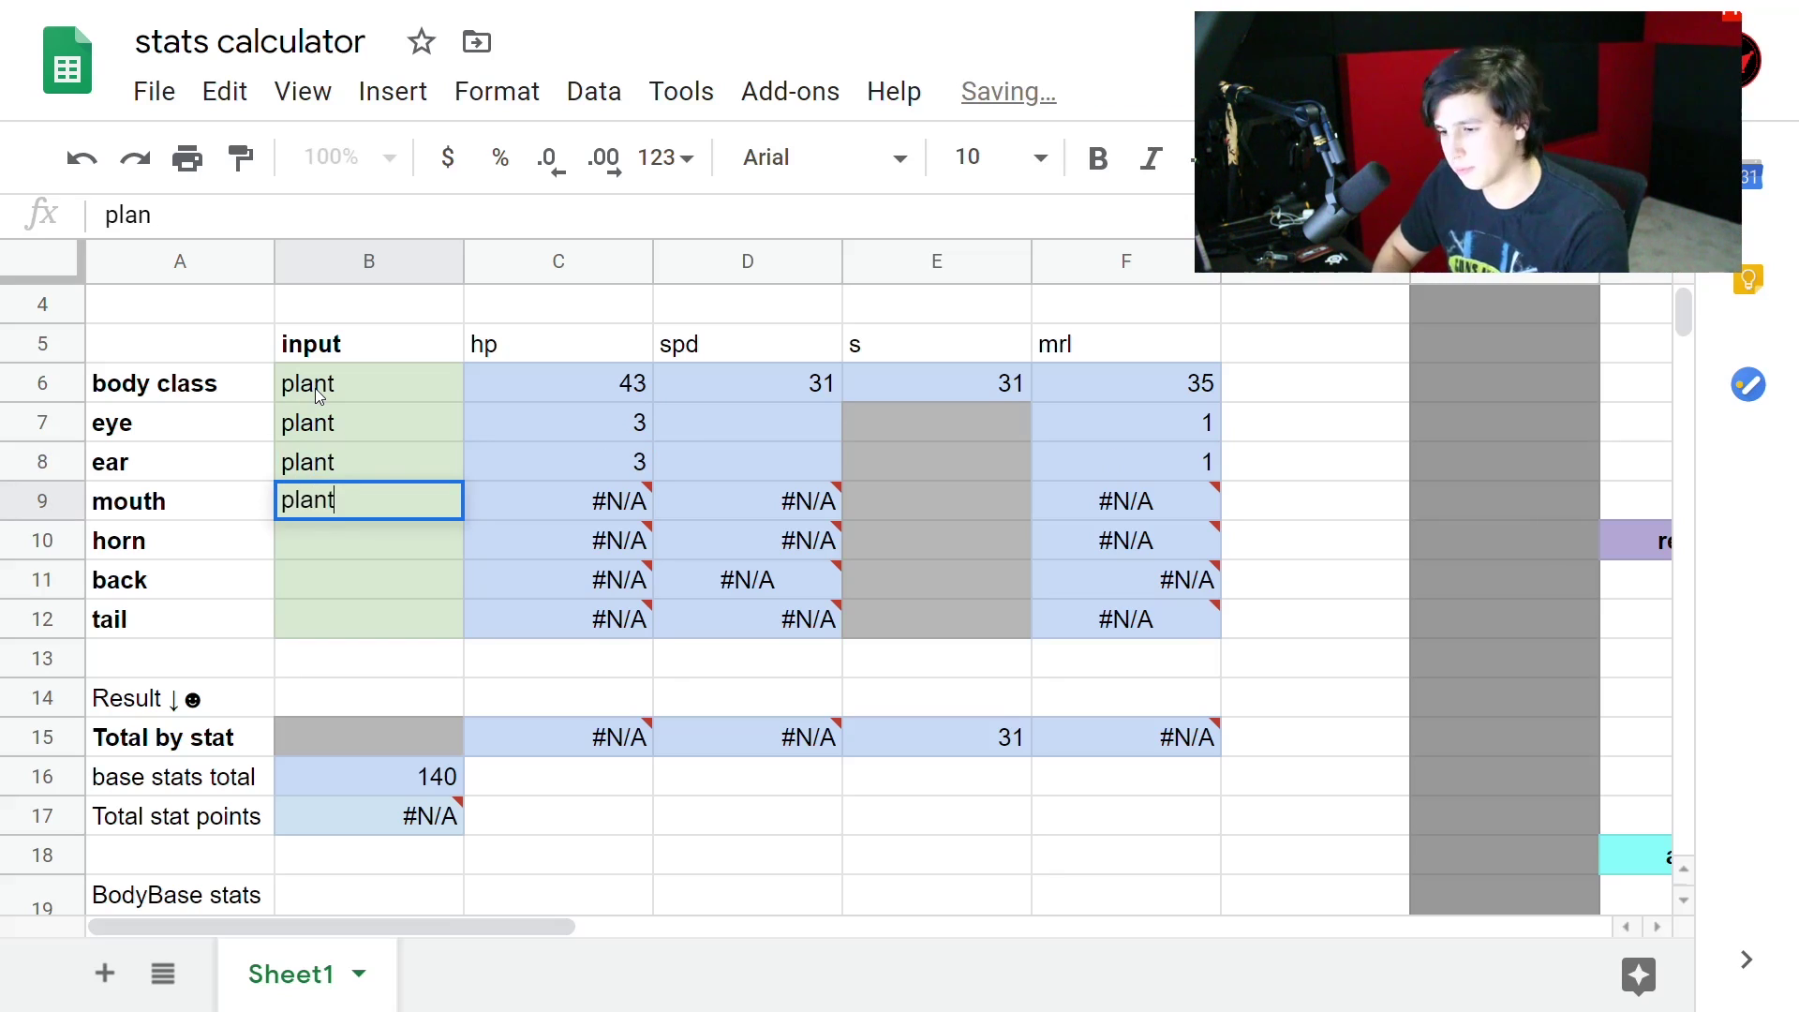
{"action": "key", "text": "Return"}
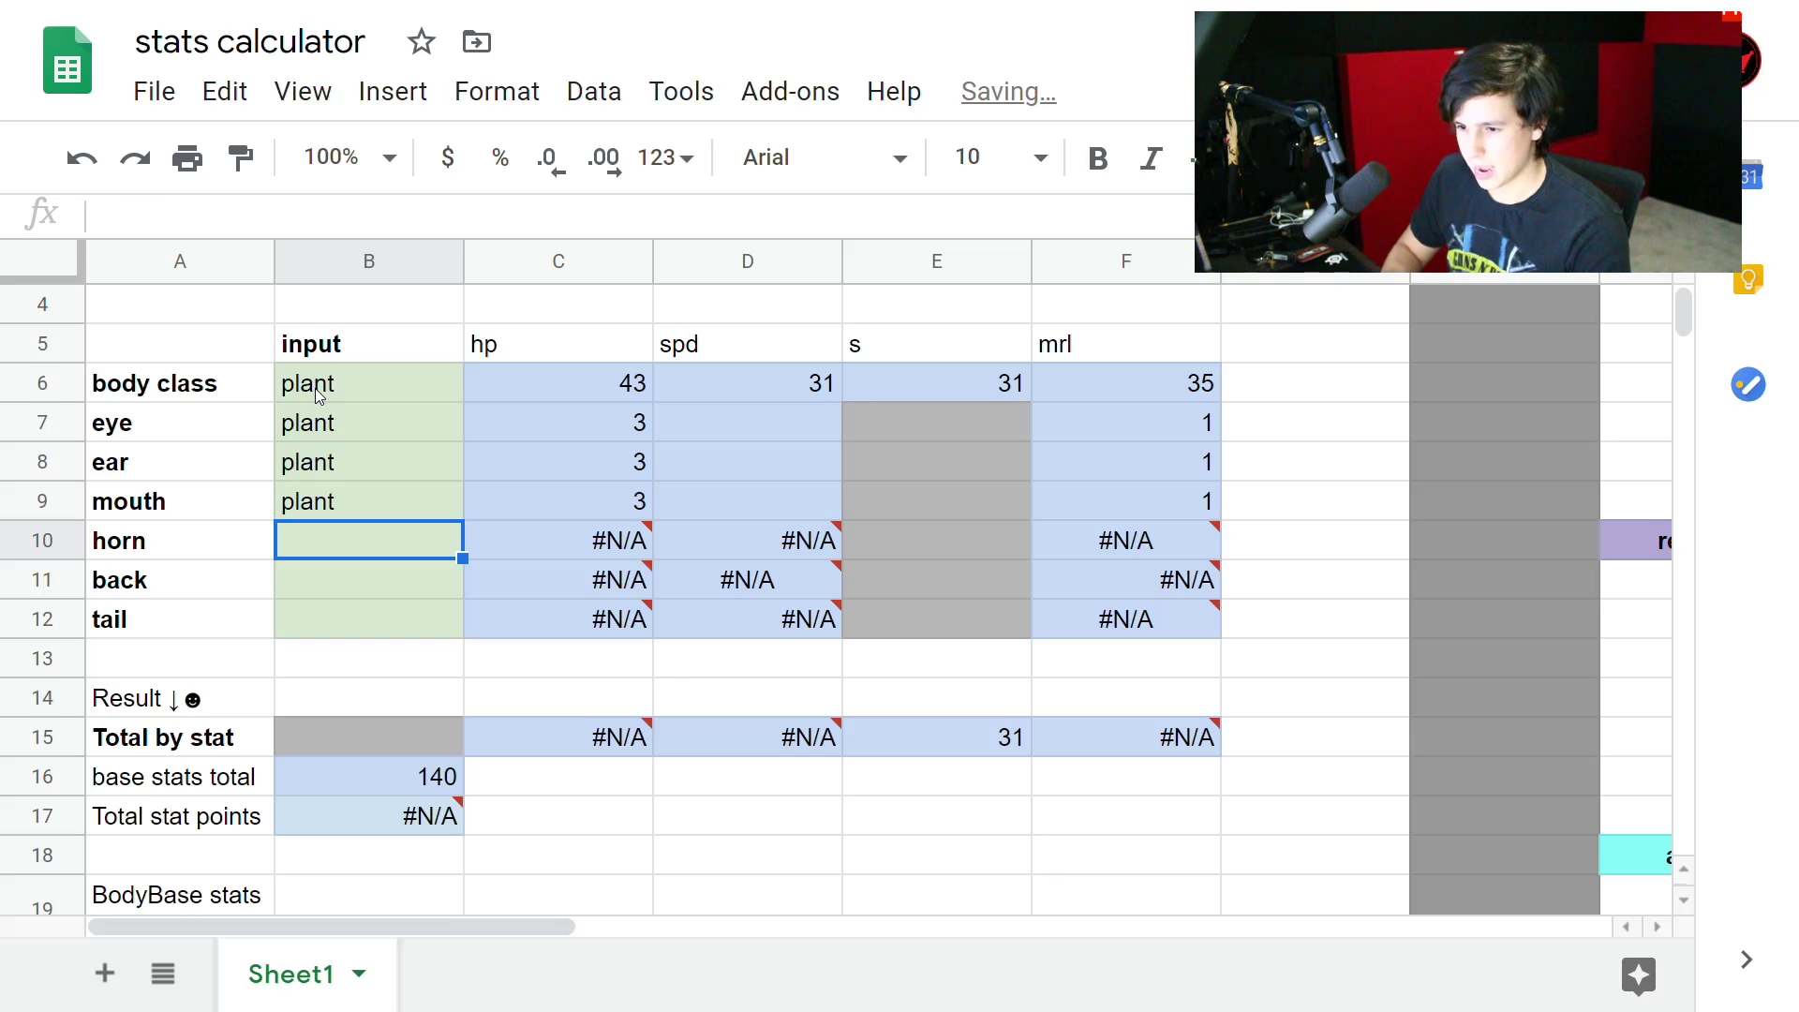
Enter plant for the horn and back and reptile for the tail in the calculator's input column.
{"action": "type", "text": "plant"}
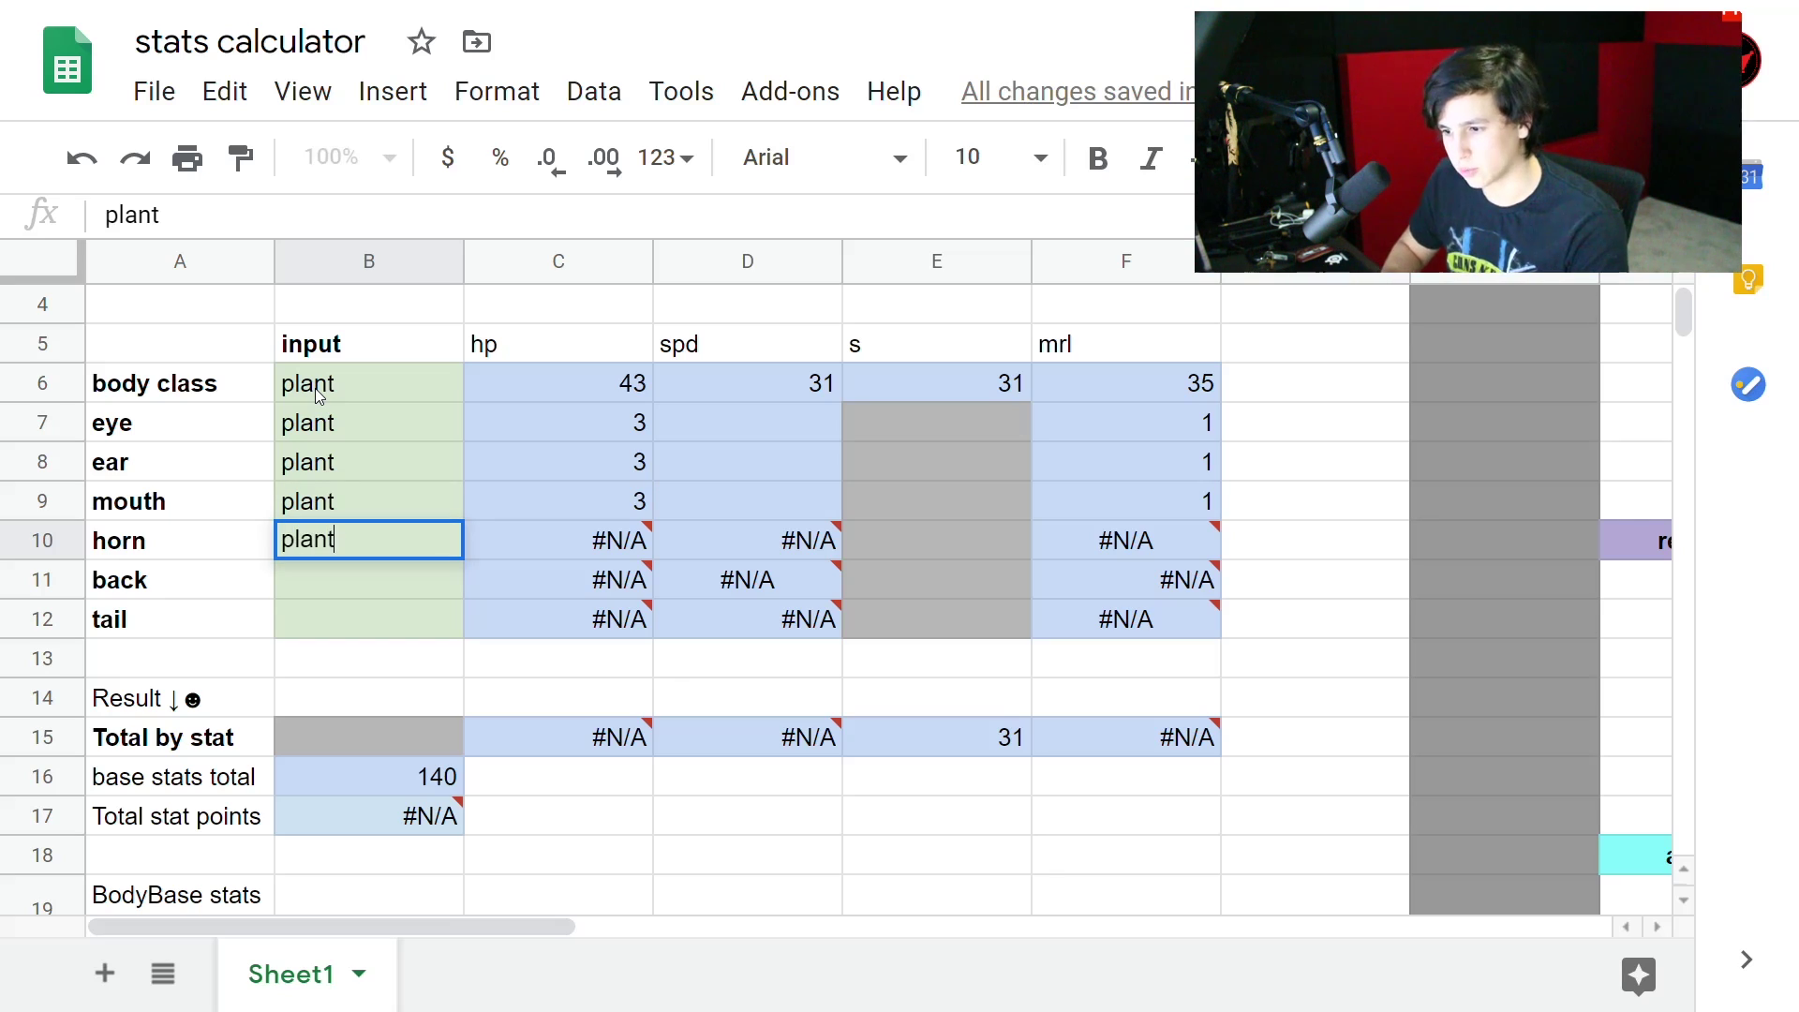
{"action": "key", "text": "Return"}
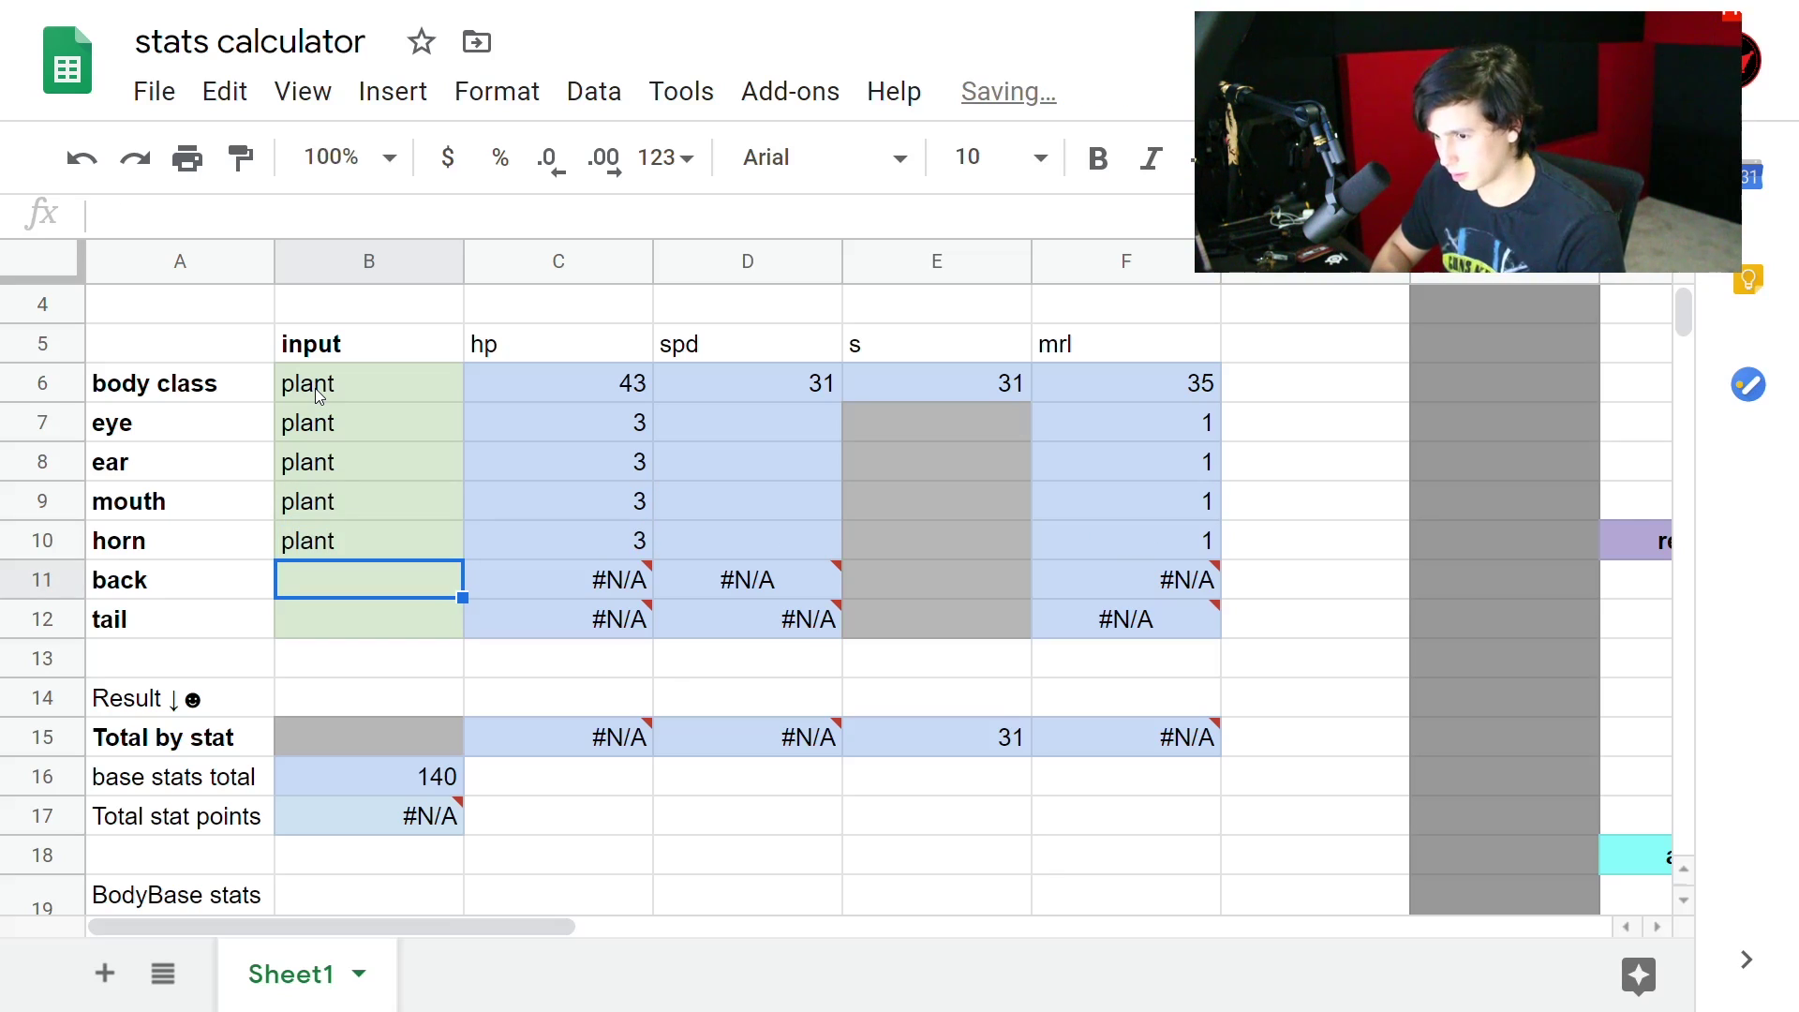
{"action": "type", "text": "plant"}
{"action": "key", "text": "Return"}
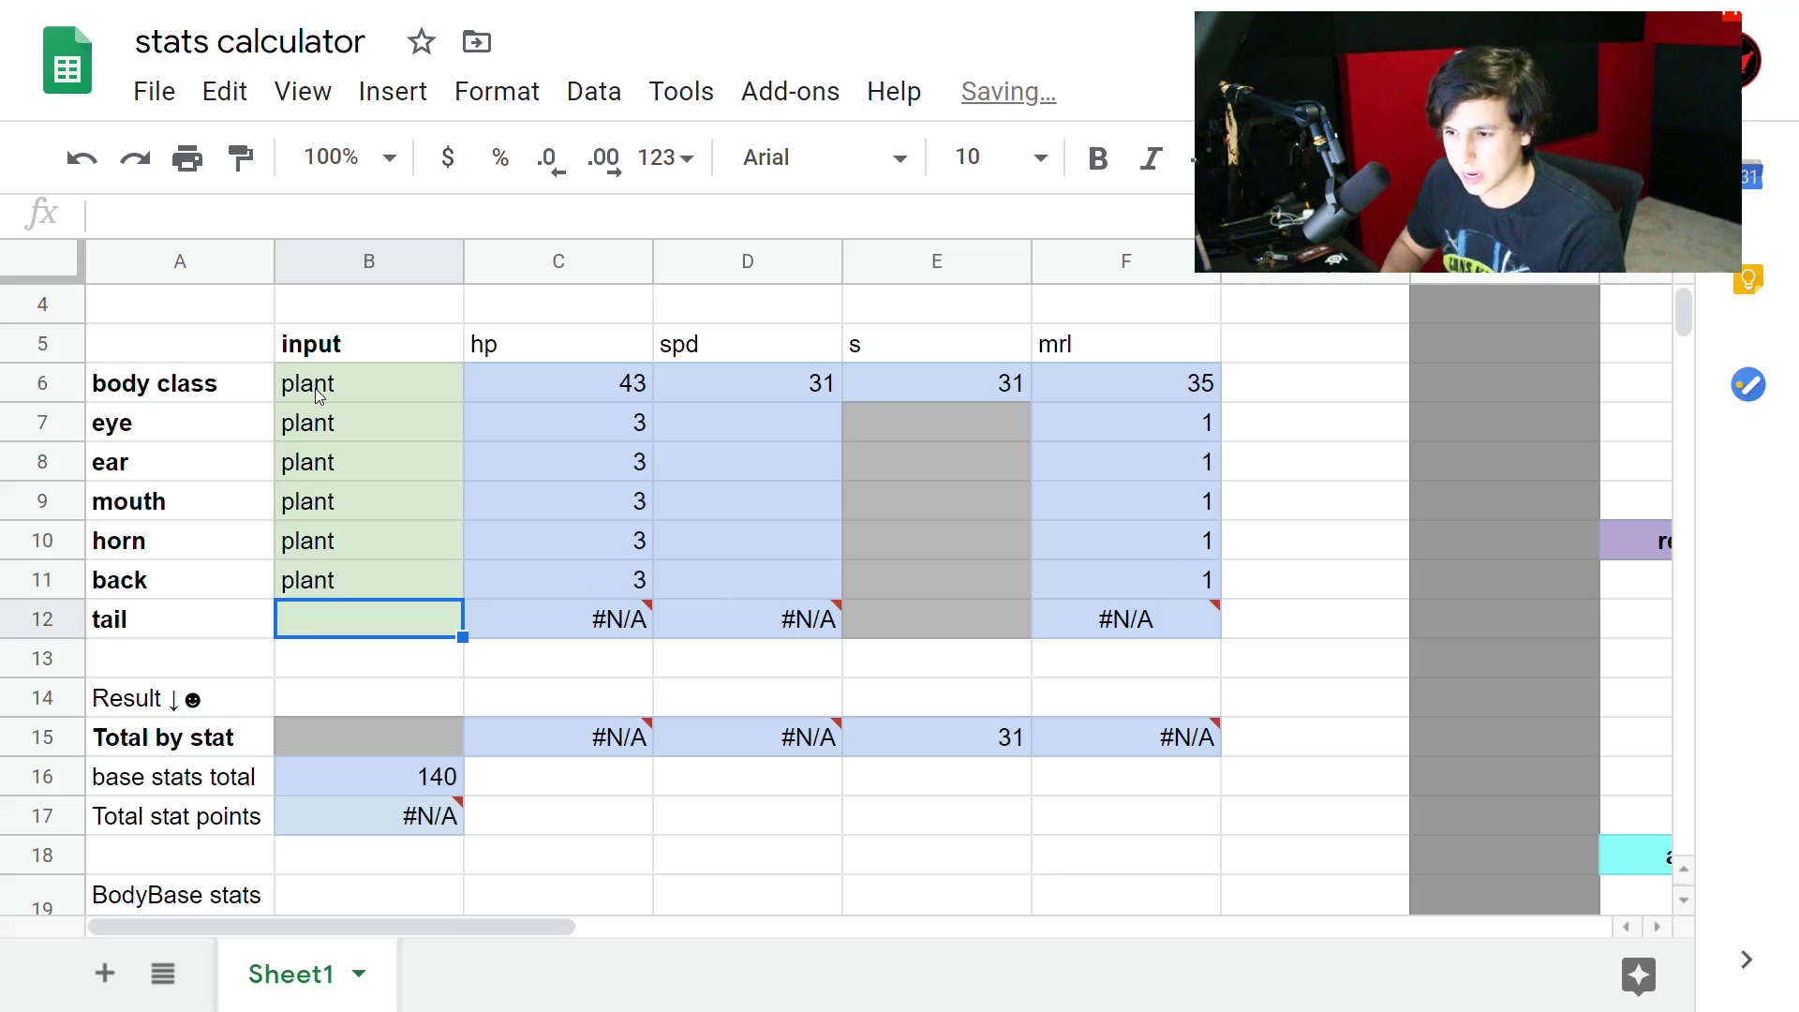
{"action": "type", "text": "reptile"}
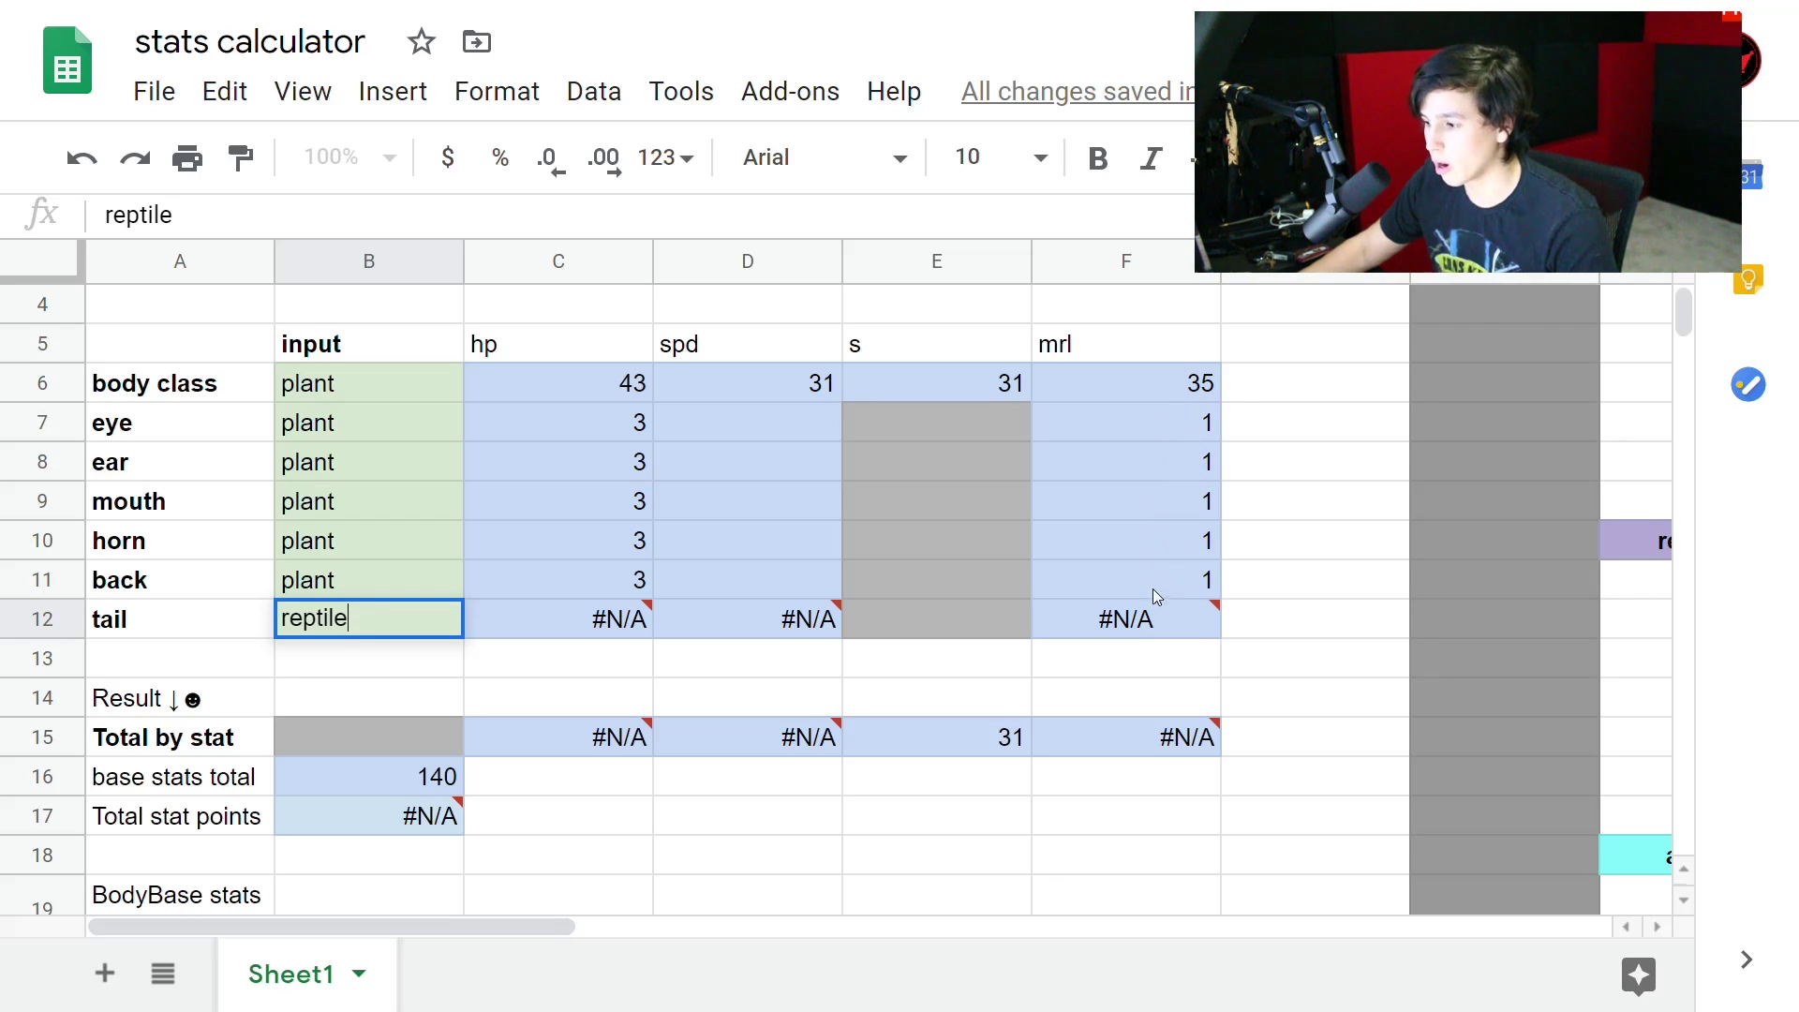
{"action": "key", "text": "Return"}
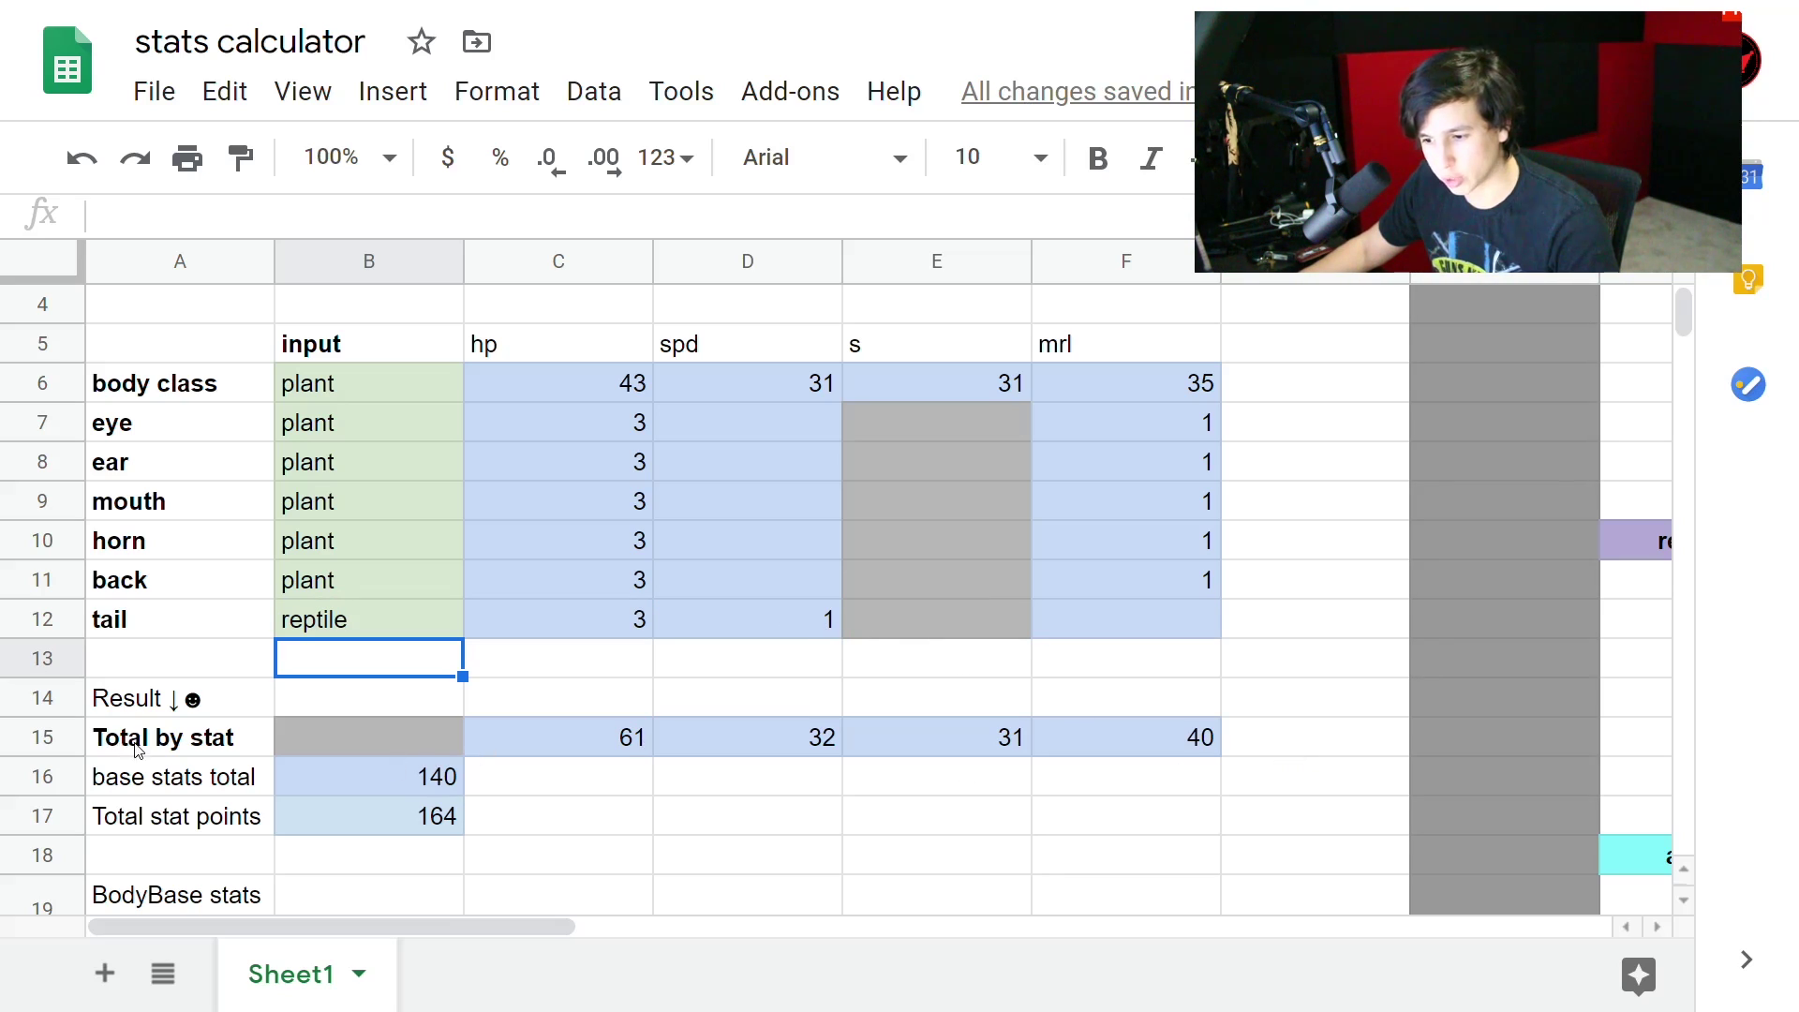
Inspect the hp, spd, s and mrl totals in the Total by stat row.
{"action": "left_click", "coordinate": [589, 743]}
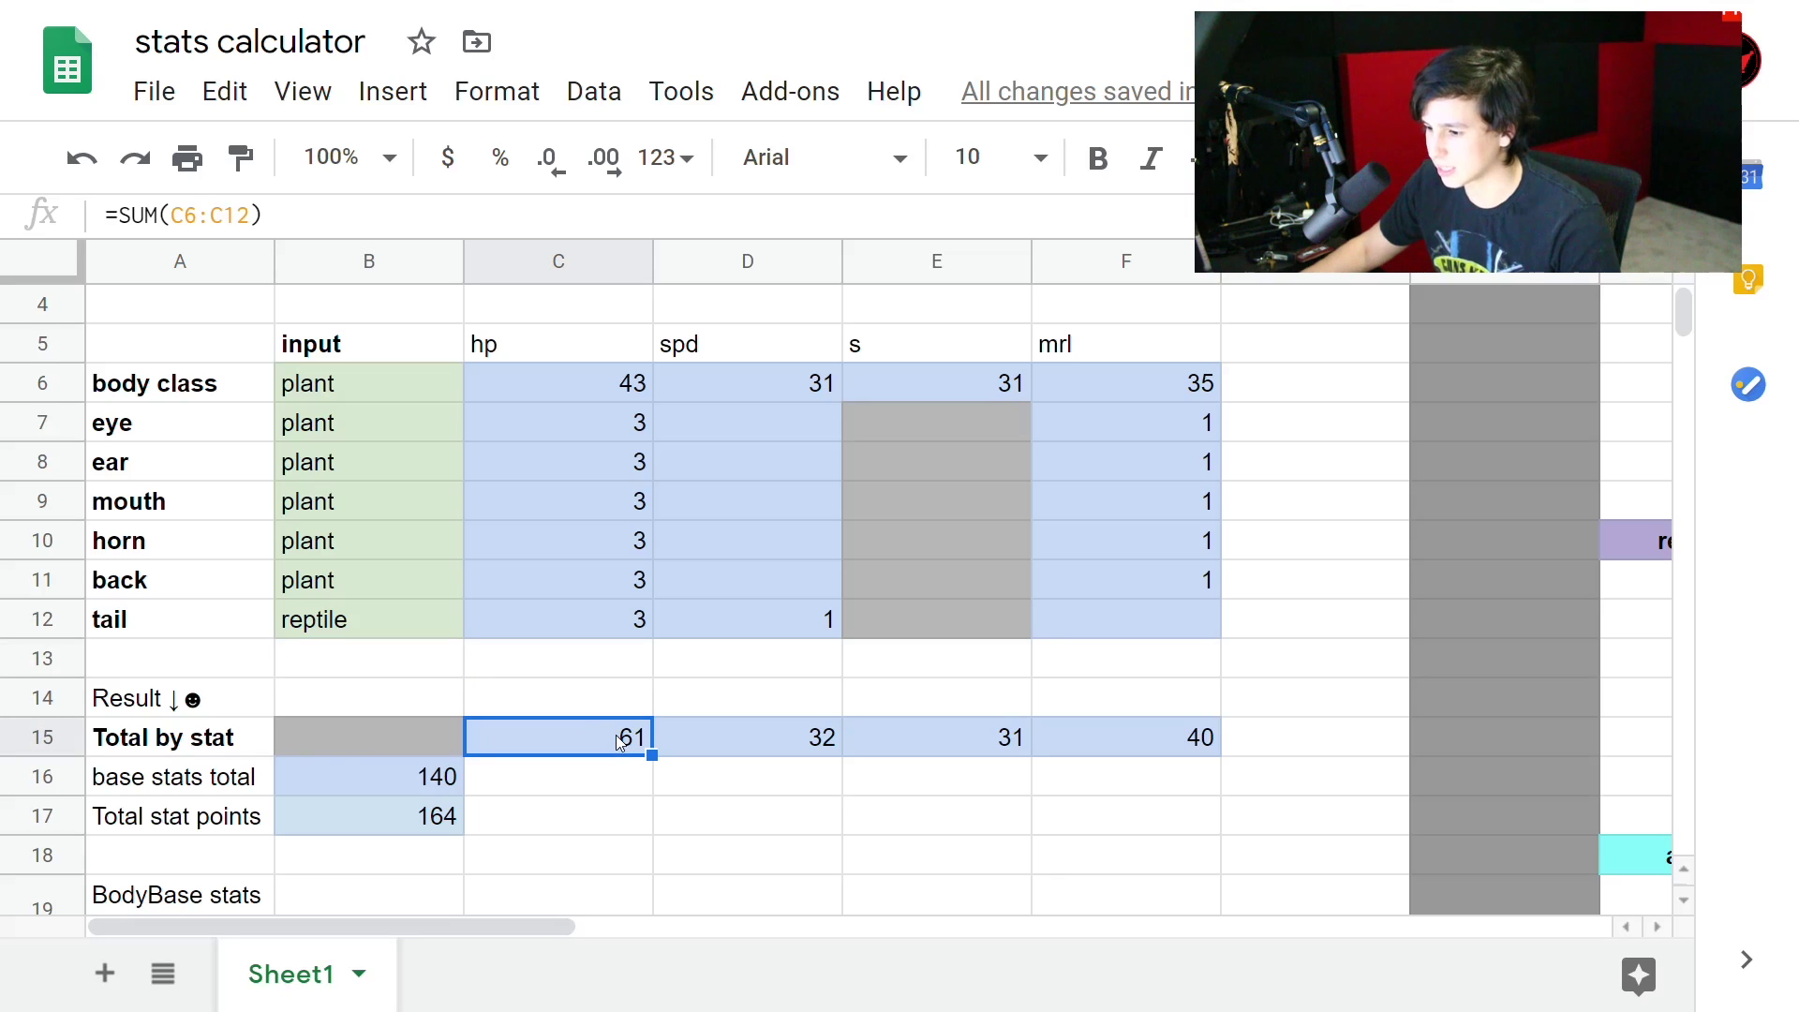
{"action": "left_click", "coordinate": [805, 742]}
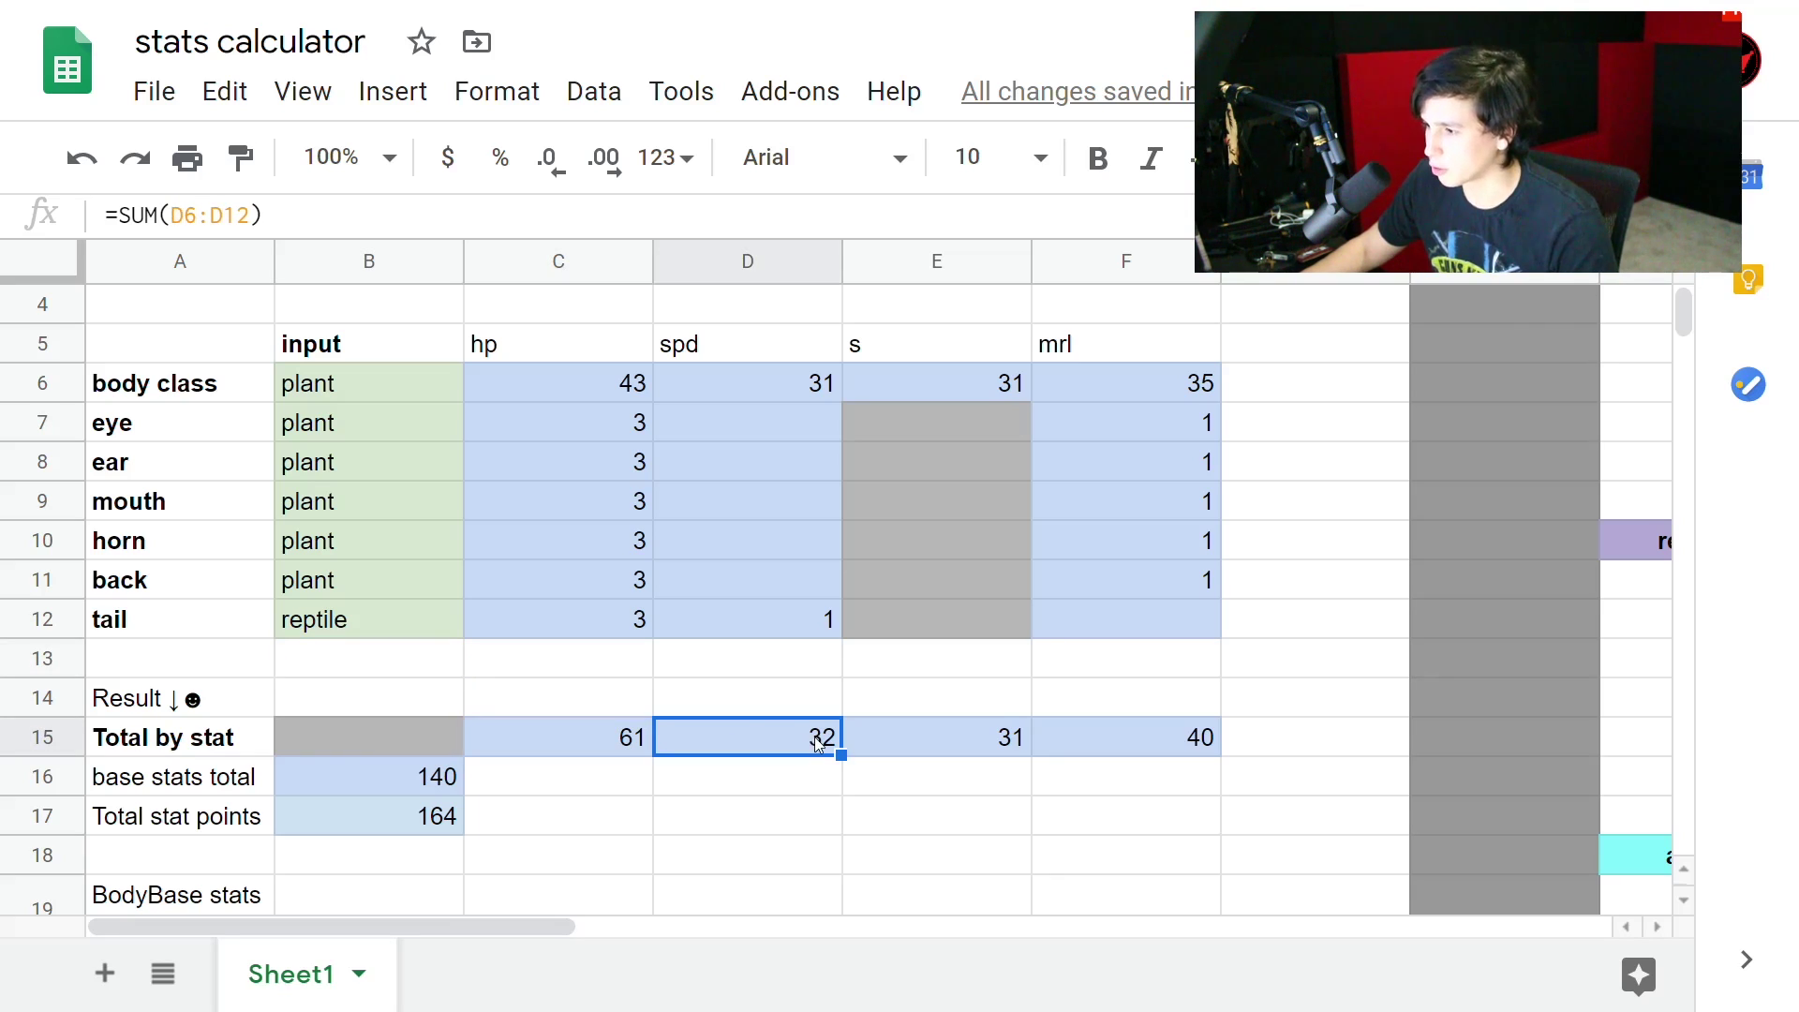
{"action": "left_click", "coordinate": [975, 734]}
{"action": "left_click", "coordinate": [1162, 740]}
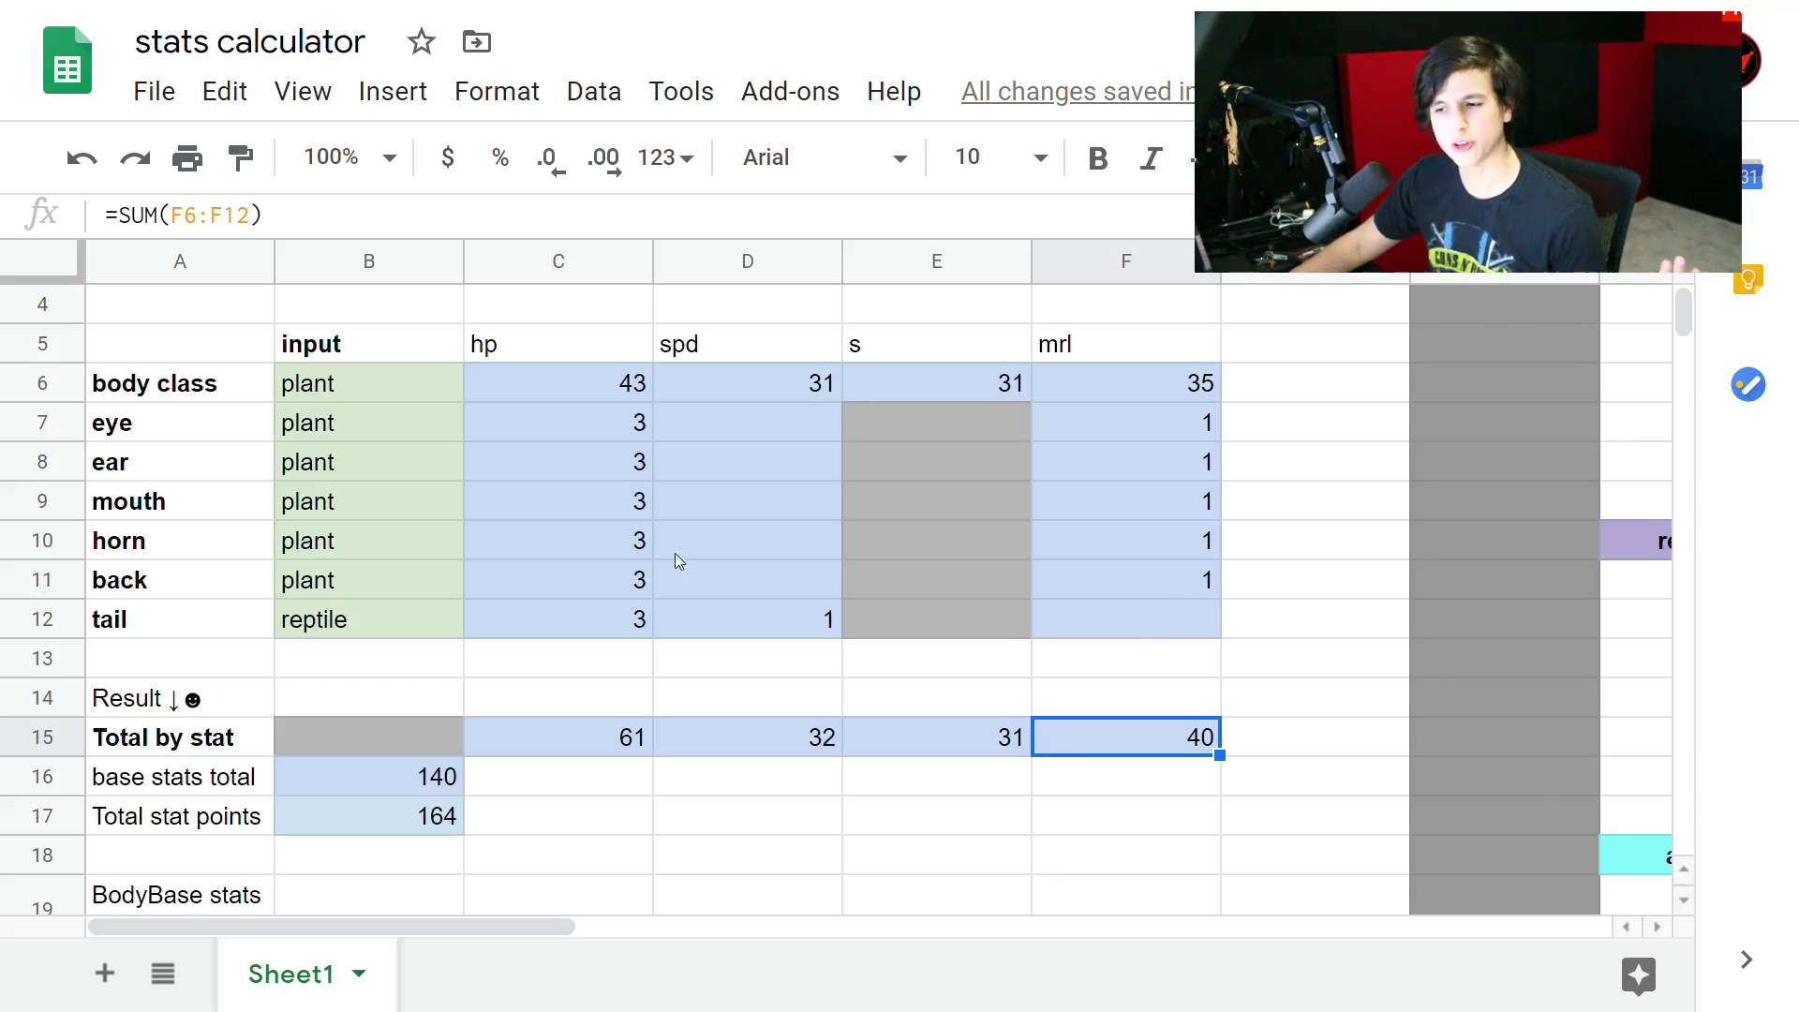
Change the eye class to beast and check the eye's spd and mrl values.
{"action": "left_click", "coordinate": [367, 423]}
{"action": "double_click", "coordinate": [360, 425]}
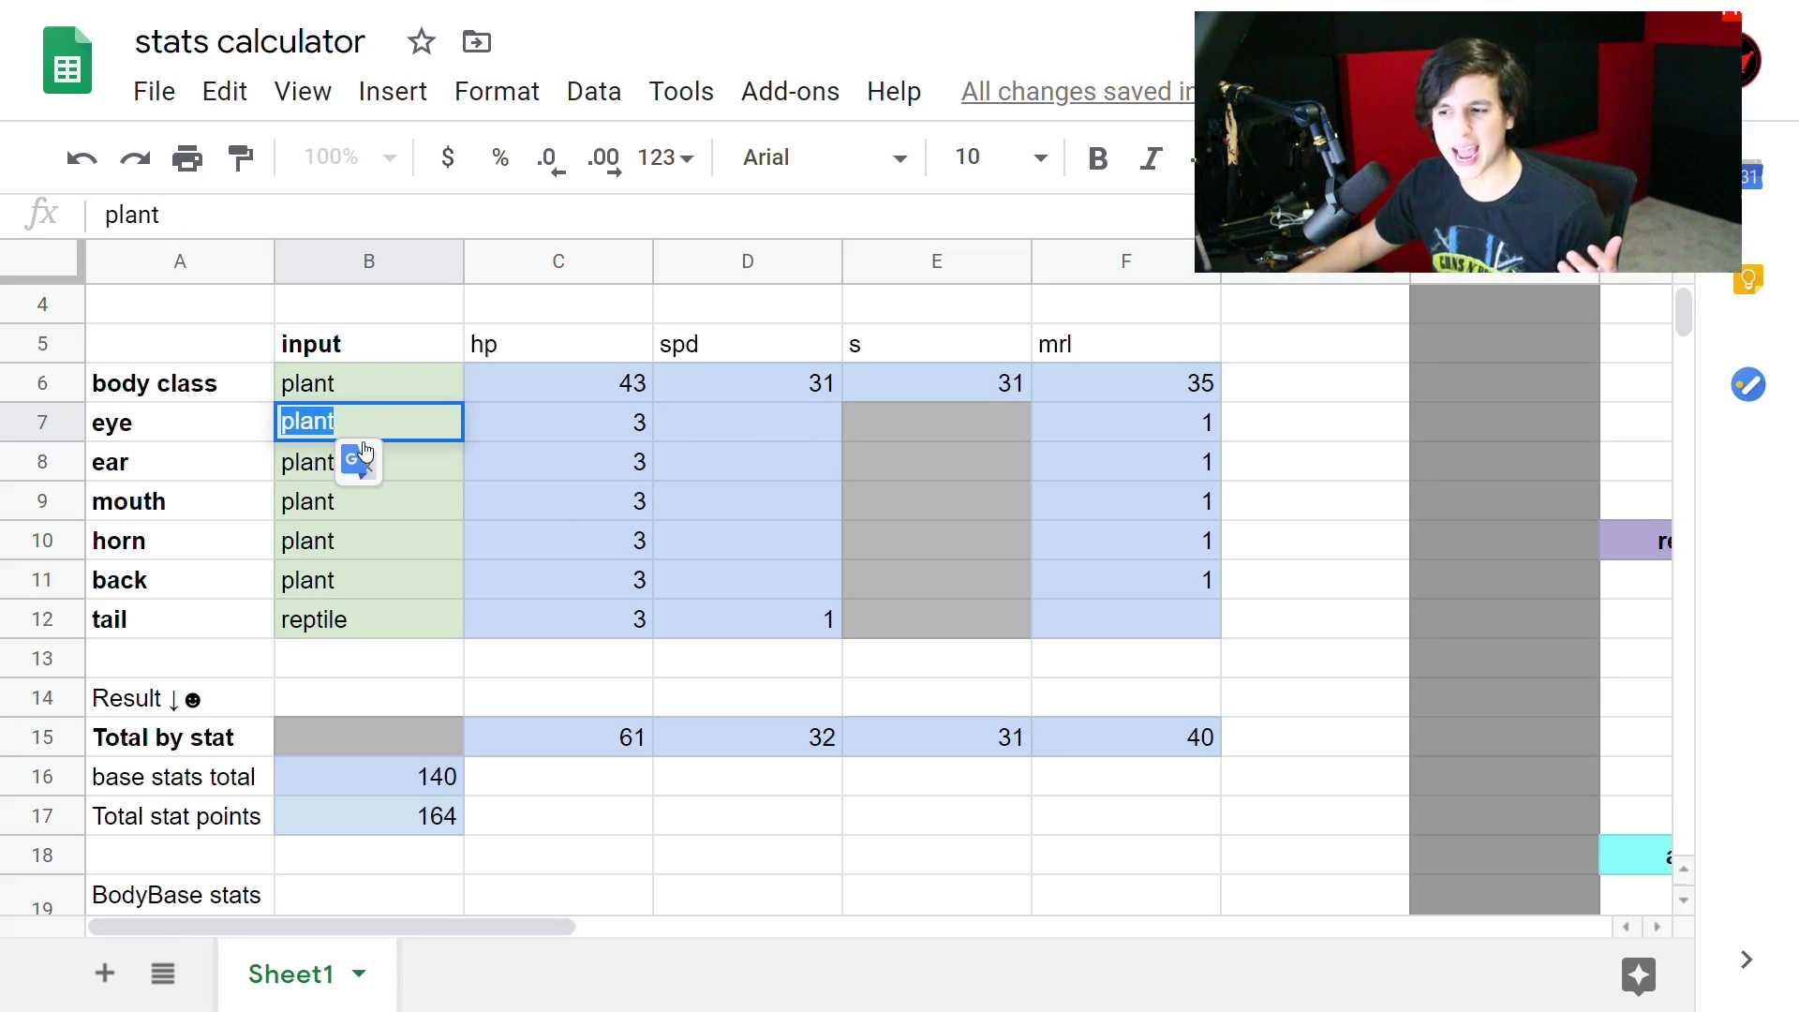
{"action": "key", "text": "BackSpace"}
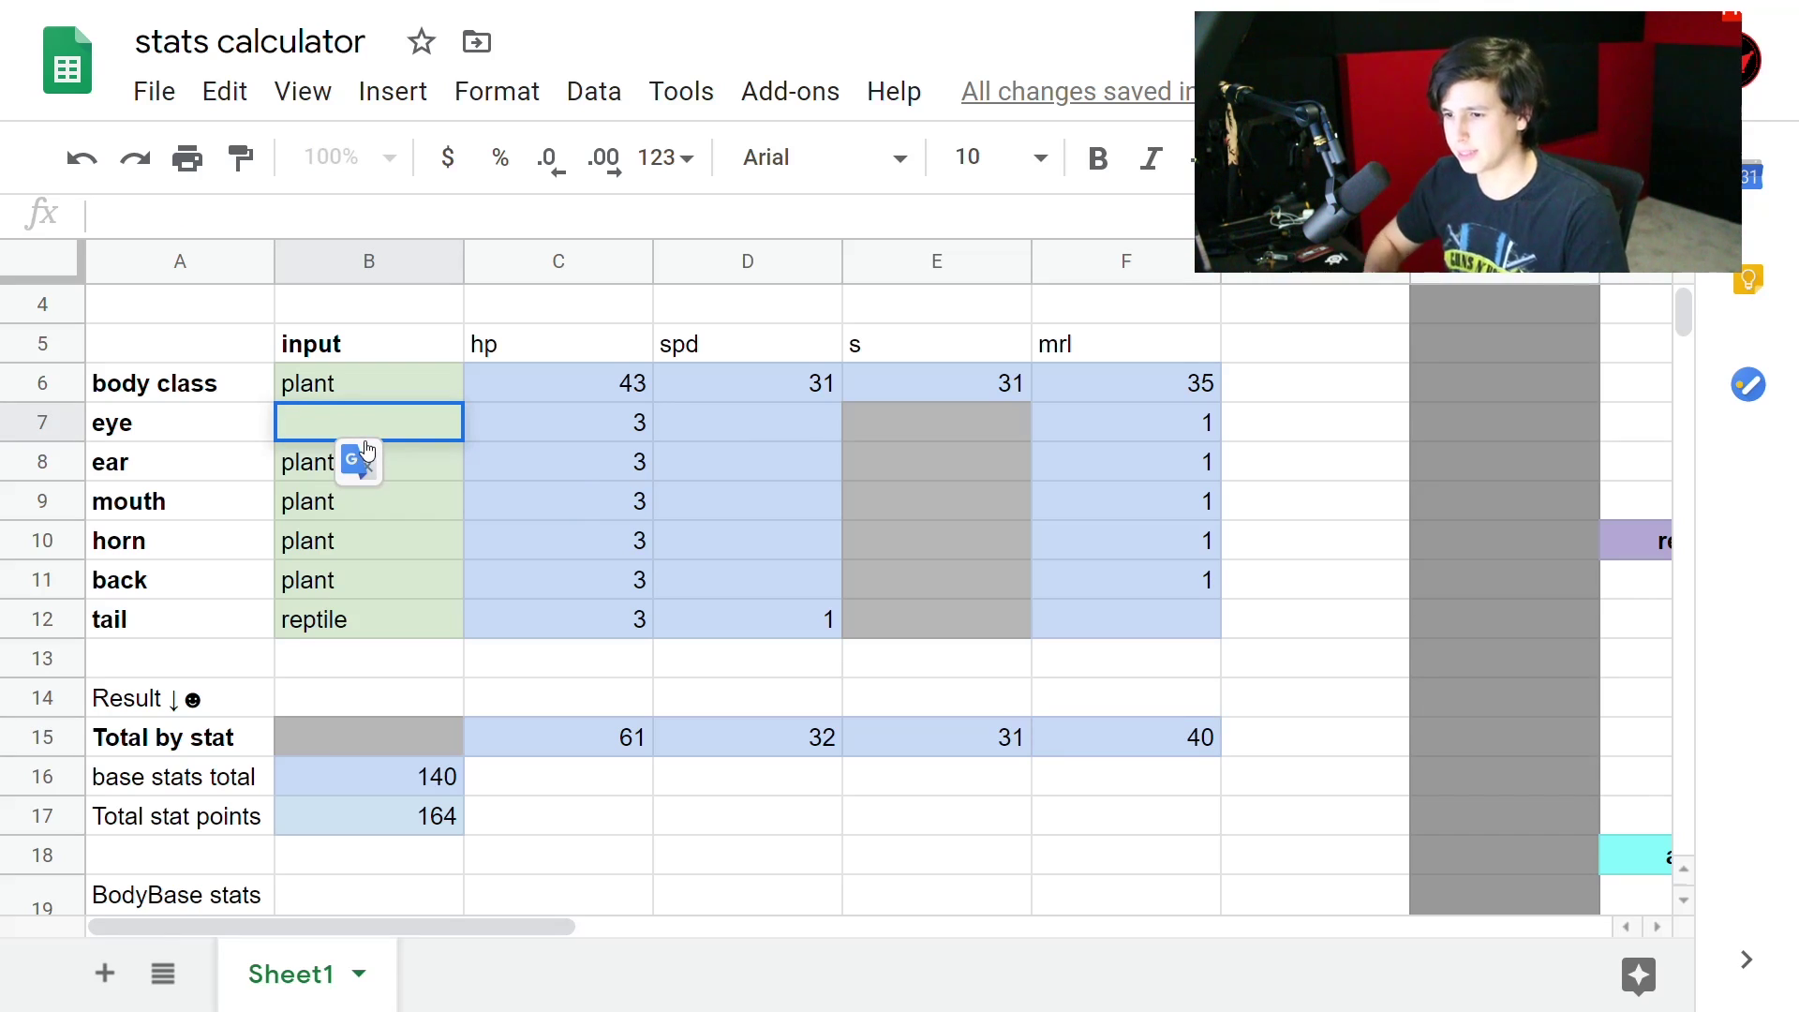
{"action": "type", "text": "beast"}
{"action": "key", "text": "Return"}
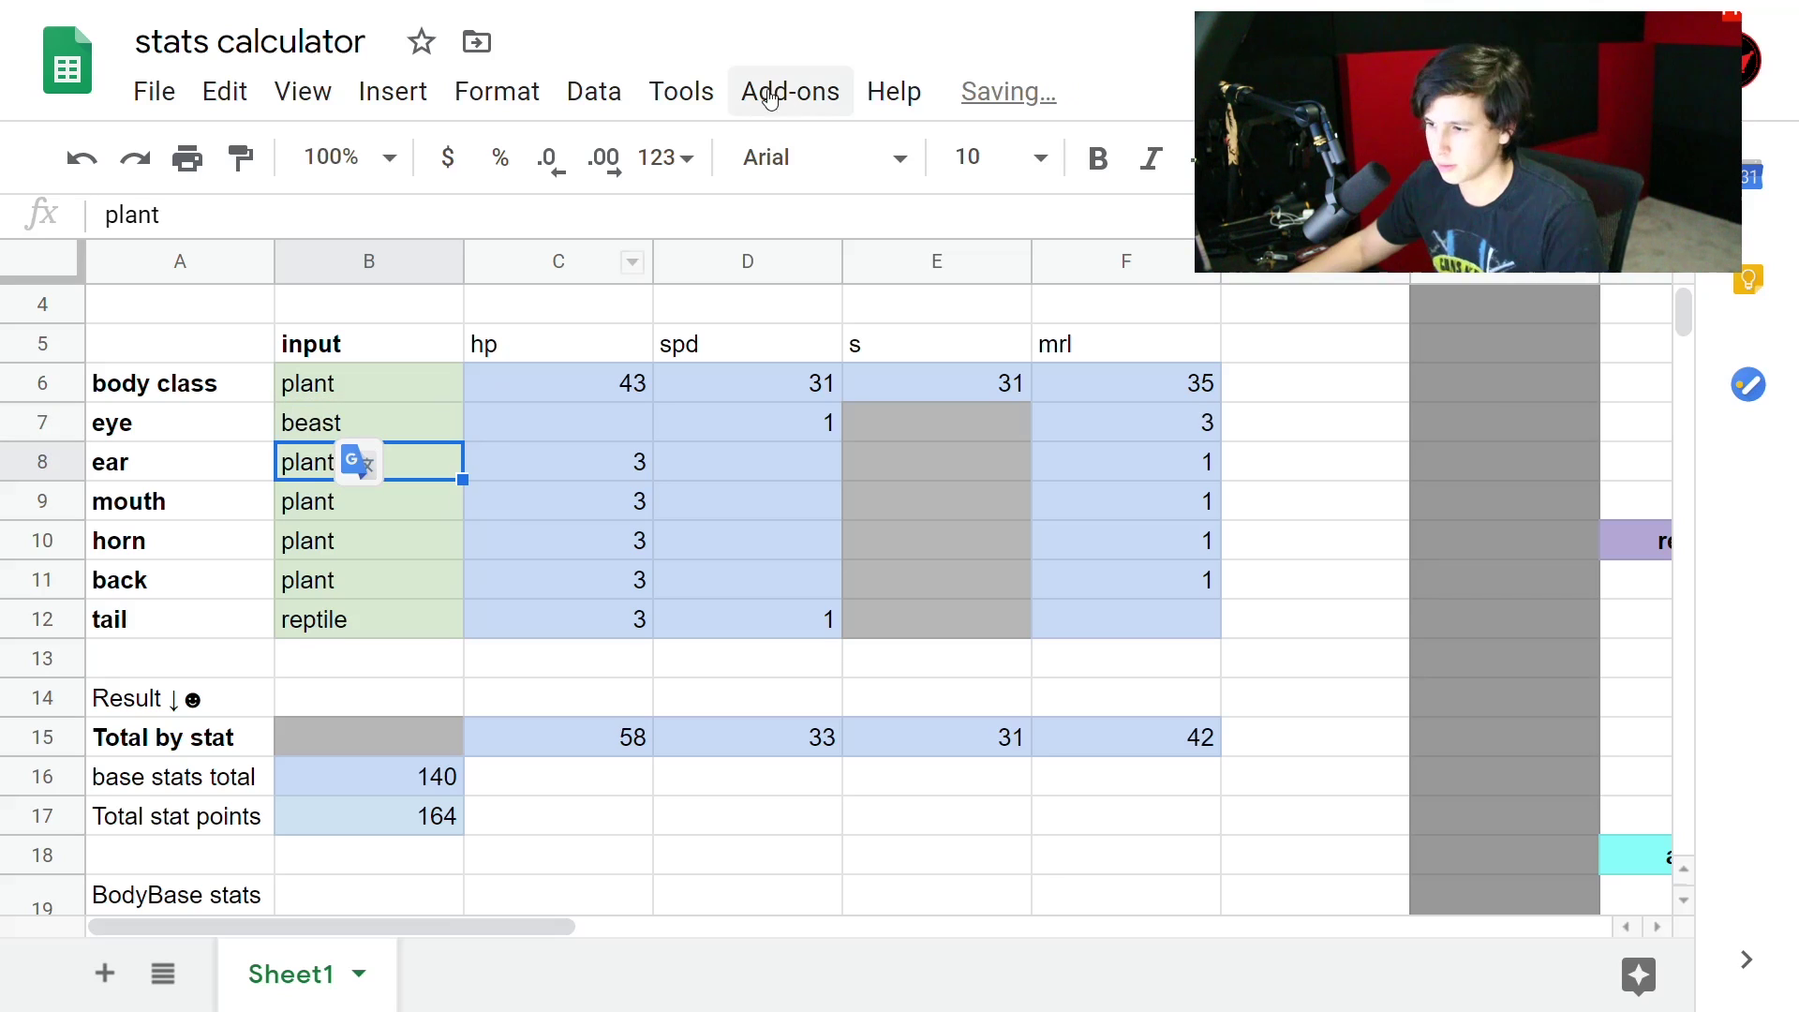
{"action": "left_click", "coordinate": [808, 434]}
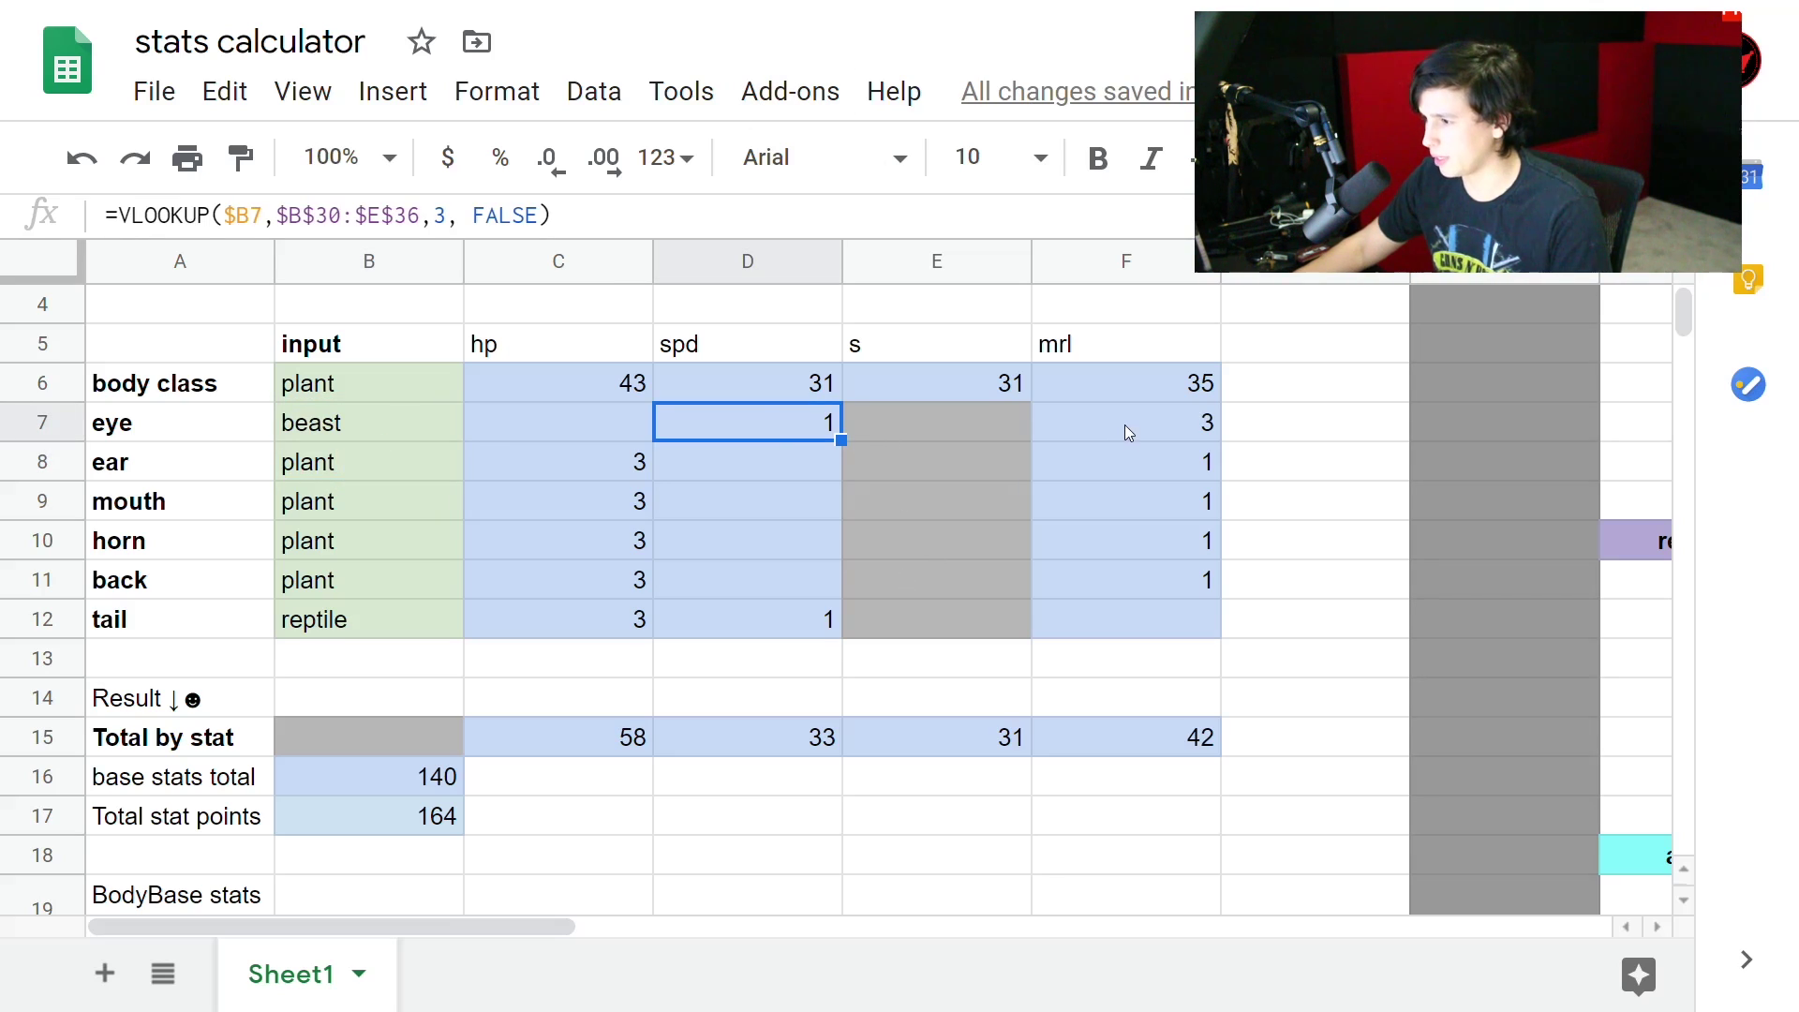
{"action": "left_click", "coordinate": [1168, 436]}
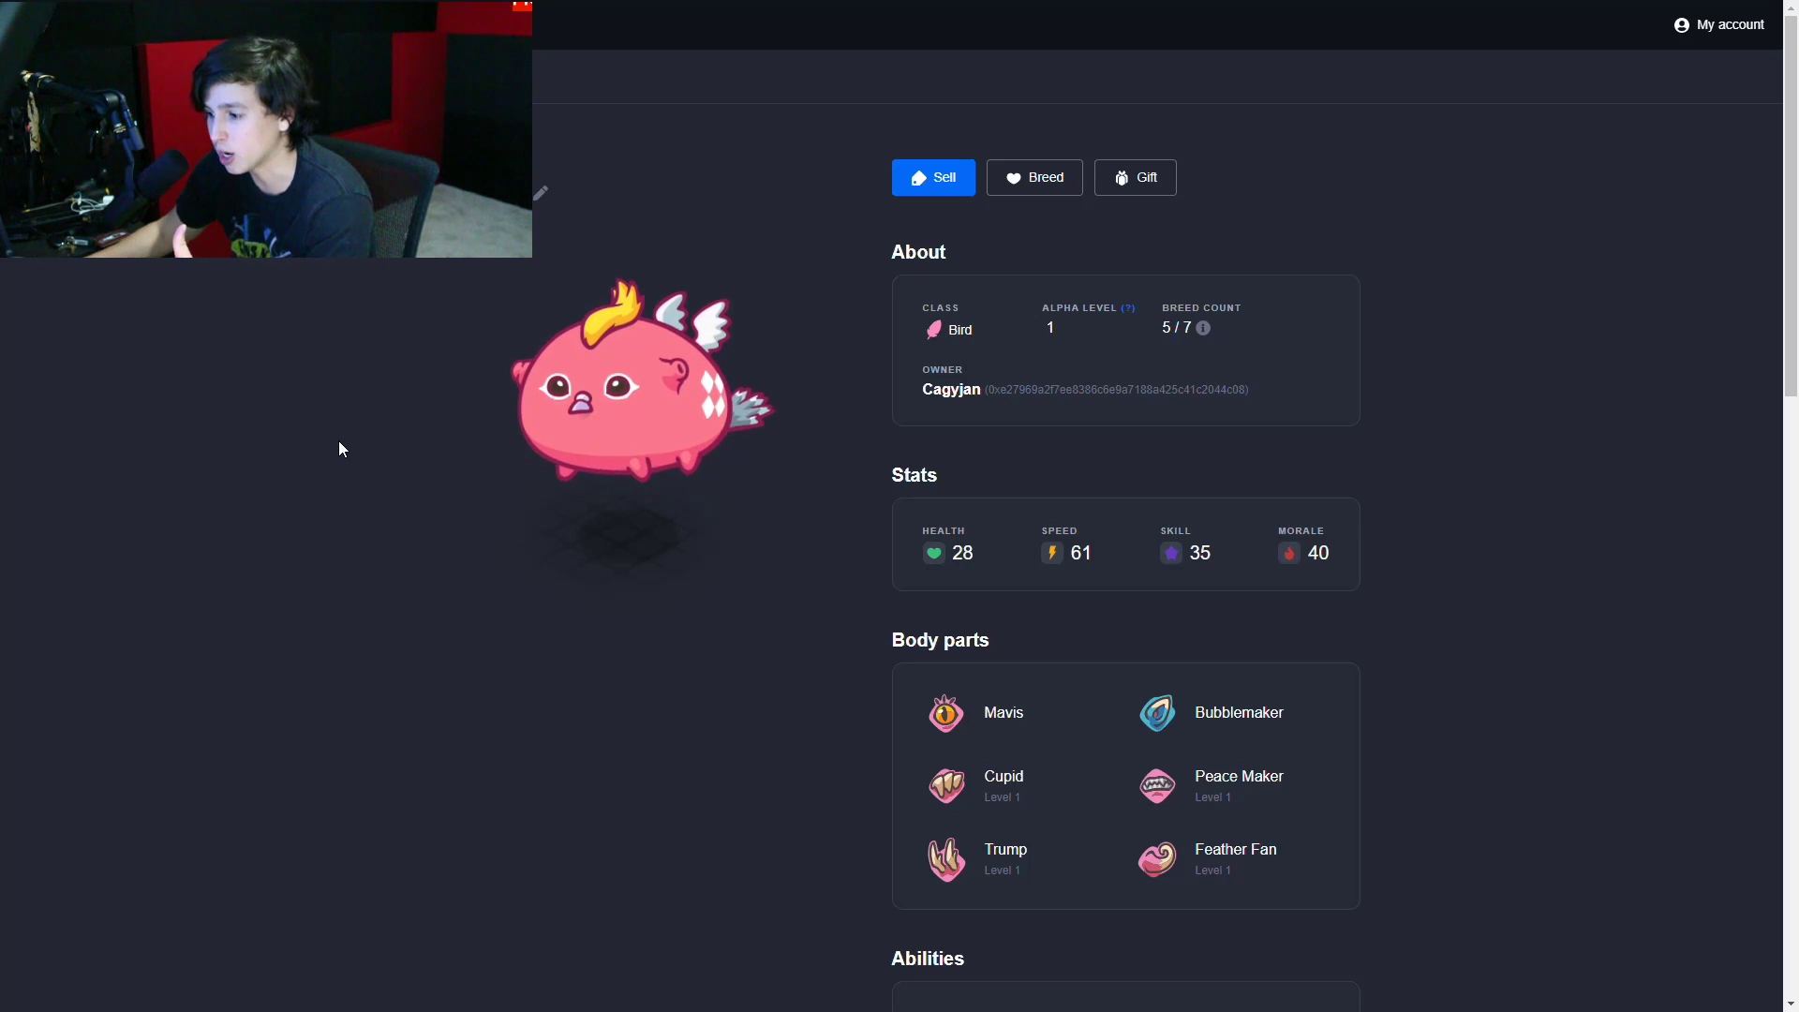
Review the body parts and ability cards on the bird Axie's marketplace page.
{"action": "scroll", "coordinate": [928, 517], "scroll_direction": "down", "scroll_amount": 3}
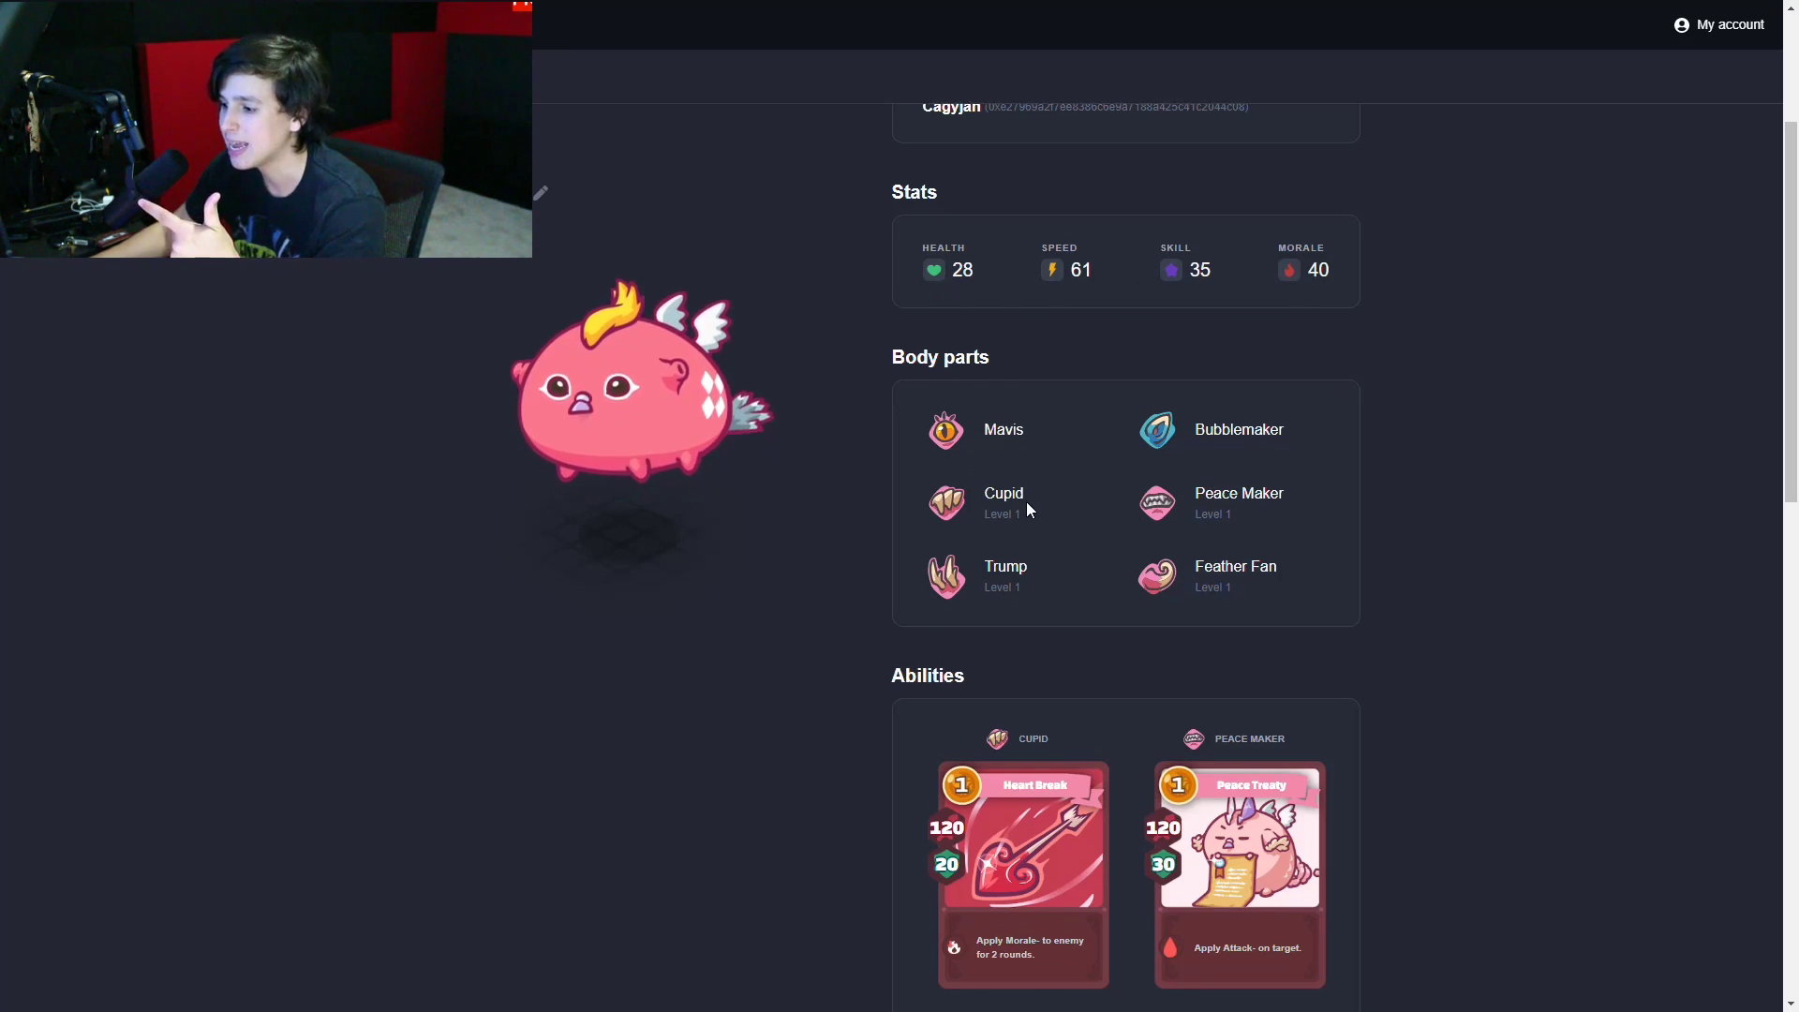
{"action": "scroll", "coordinate": [1027, 502], "scroll_direction": "down", "scroll_amount": 4}
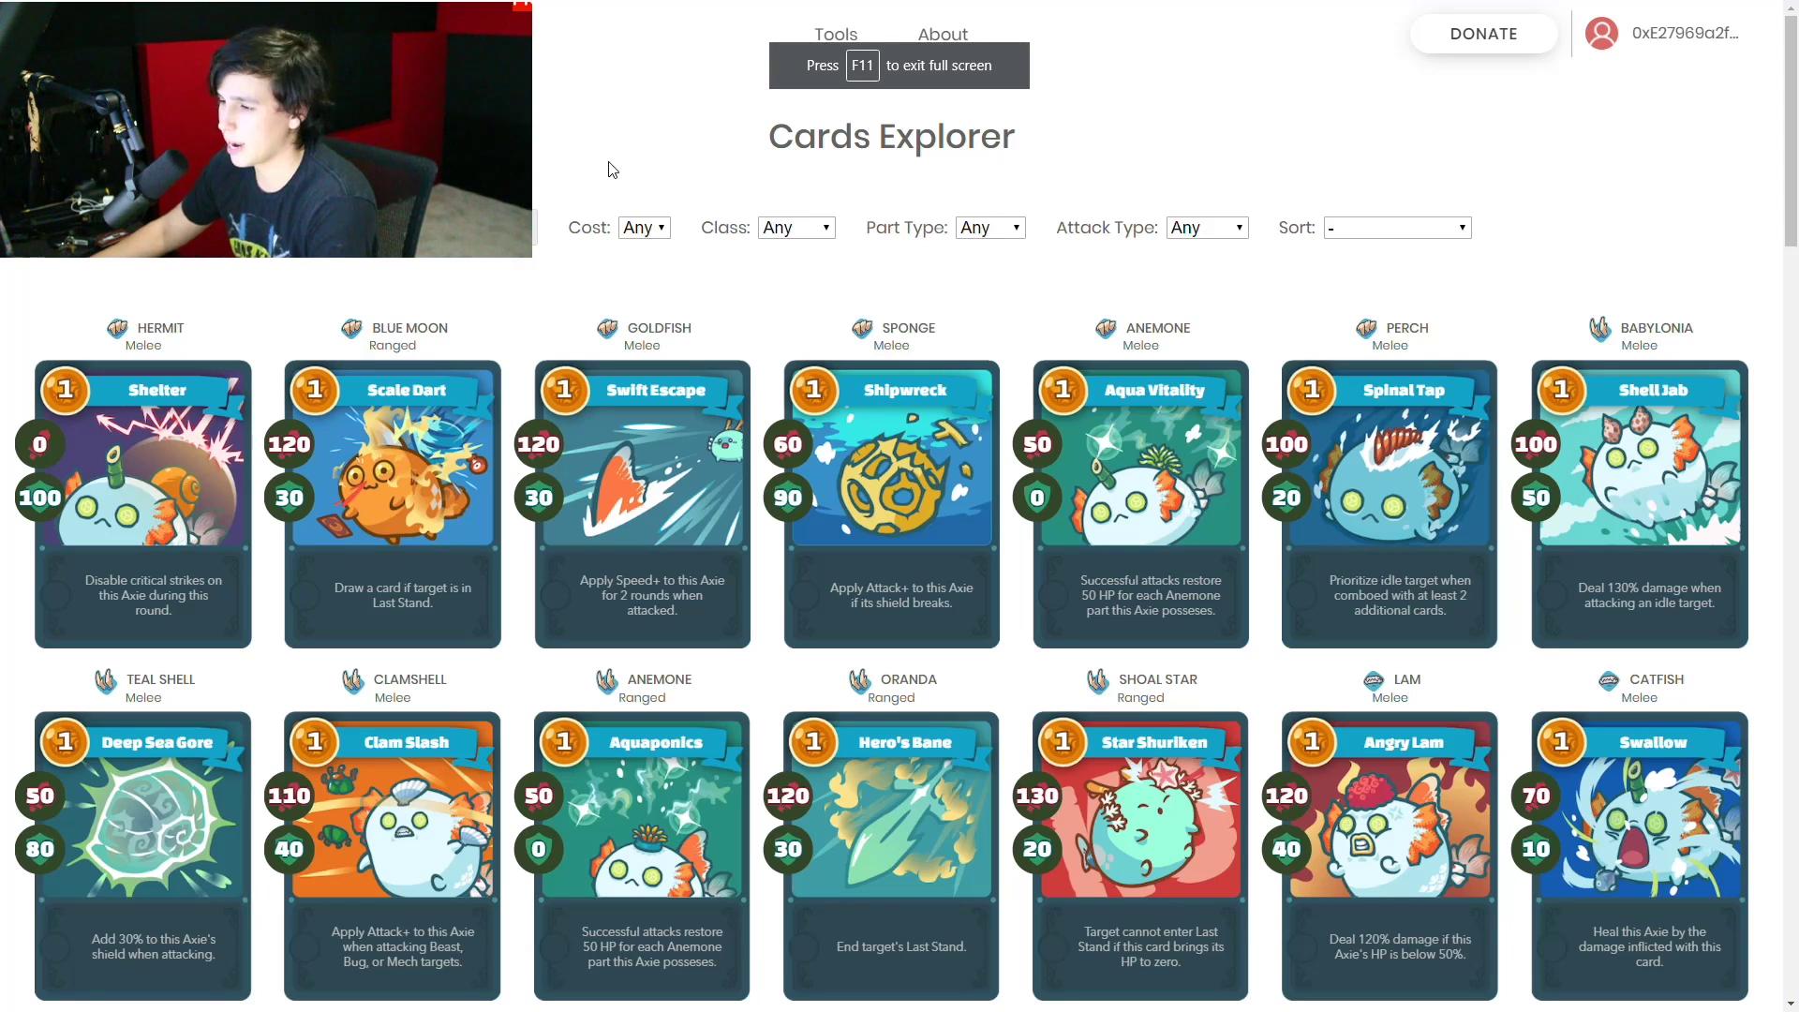
Browse the full card list in Cards Explorer and filter it by the aquatic class.
{"action": "scroll", "coordinate": [626, 300], "scroll_direction": "down", "scroll_amount": 15}
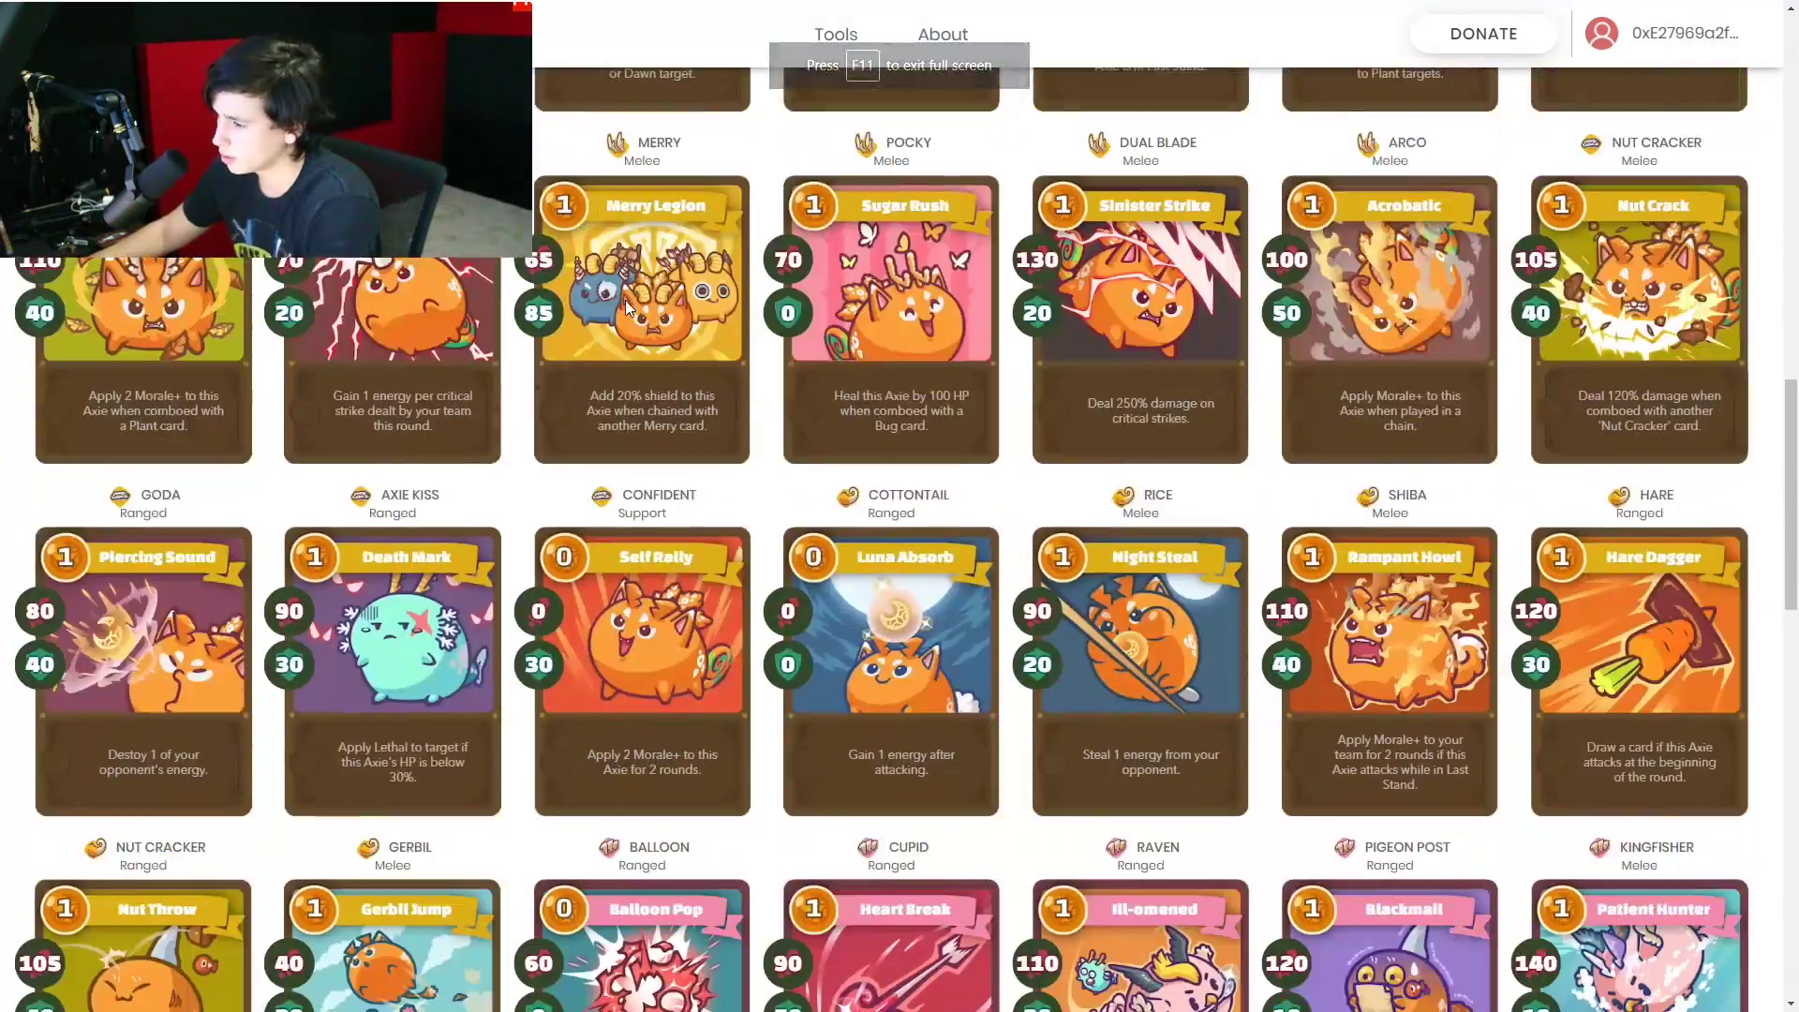
{"action": "scroll", "coordinate": [625, 300], "scroll_direction": "down", "scroll_amount": 20}
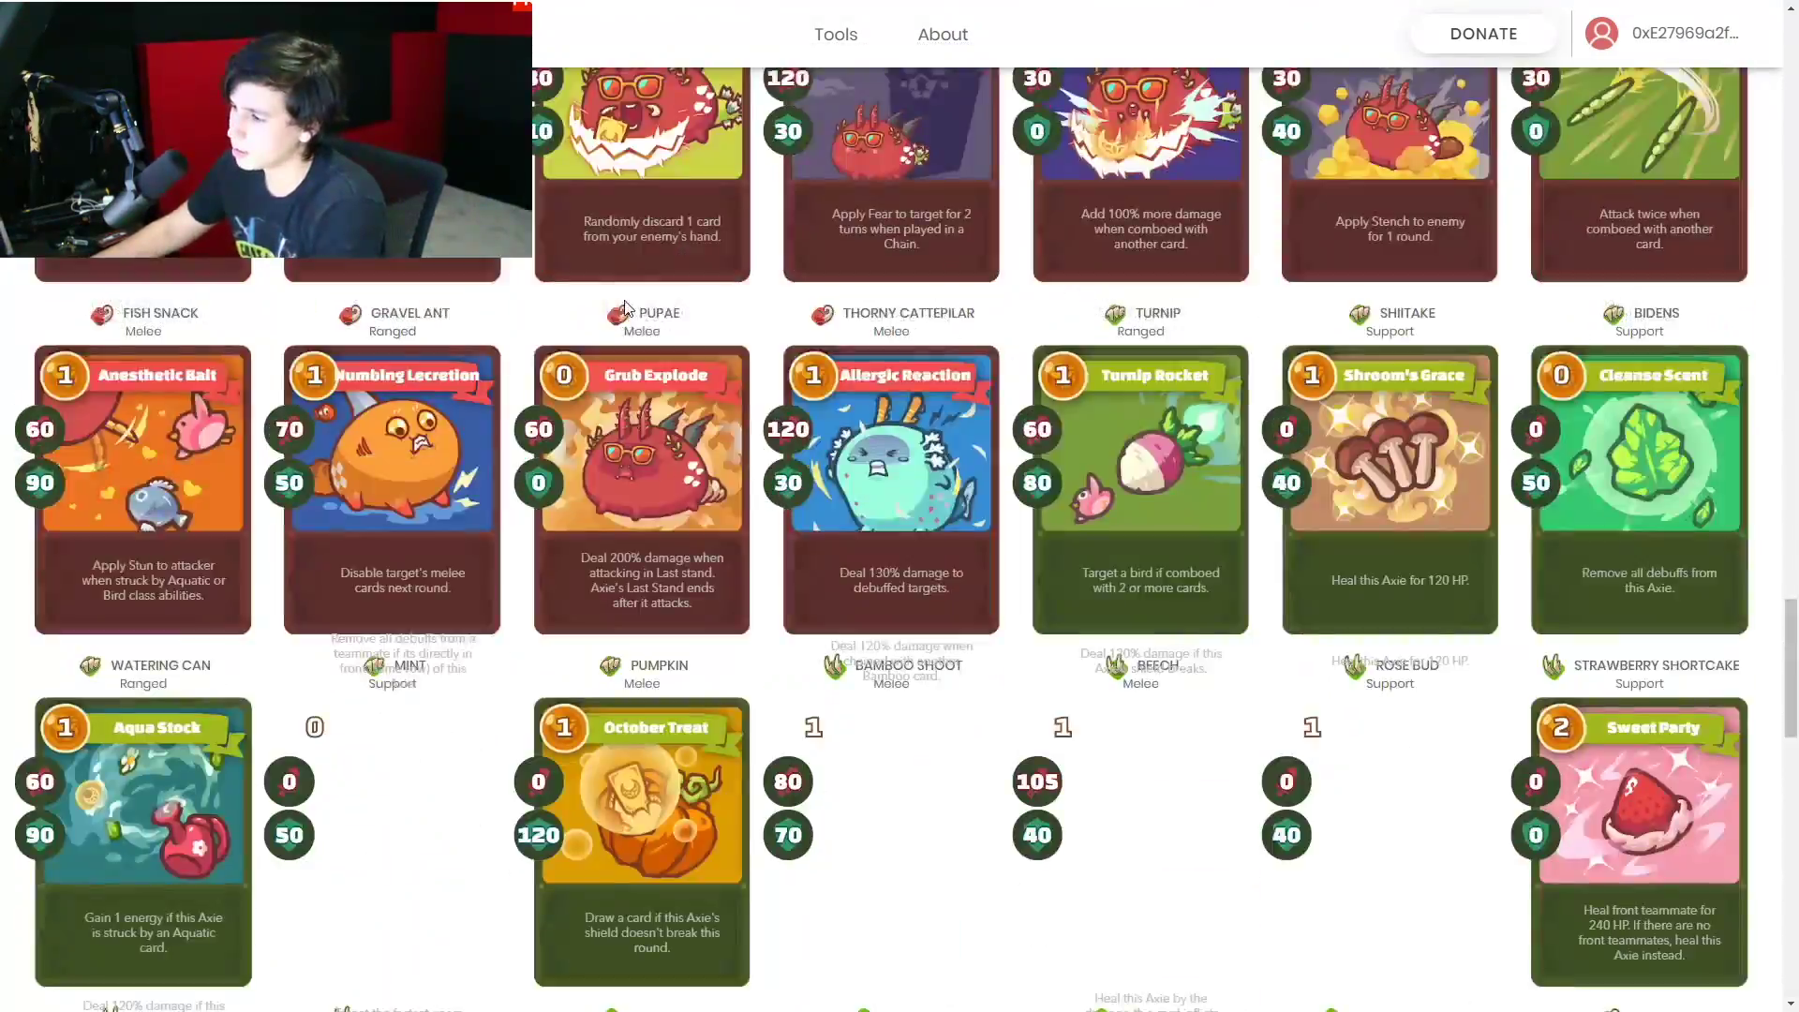
{"action": "scroll", "coordinate": [622, 300], "scroll_direction": "down", "scroll_amount": 20}
{"action": "scroll", "coordinate": [620, 296], "scroll_direction": "up", "scroll_amount": 14}
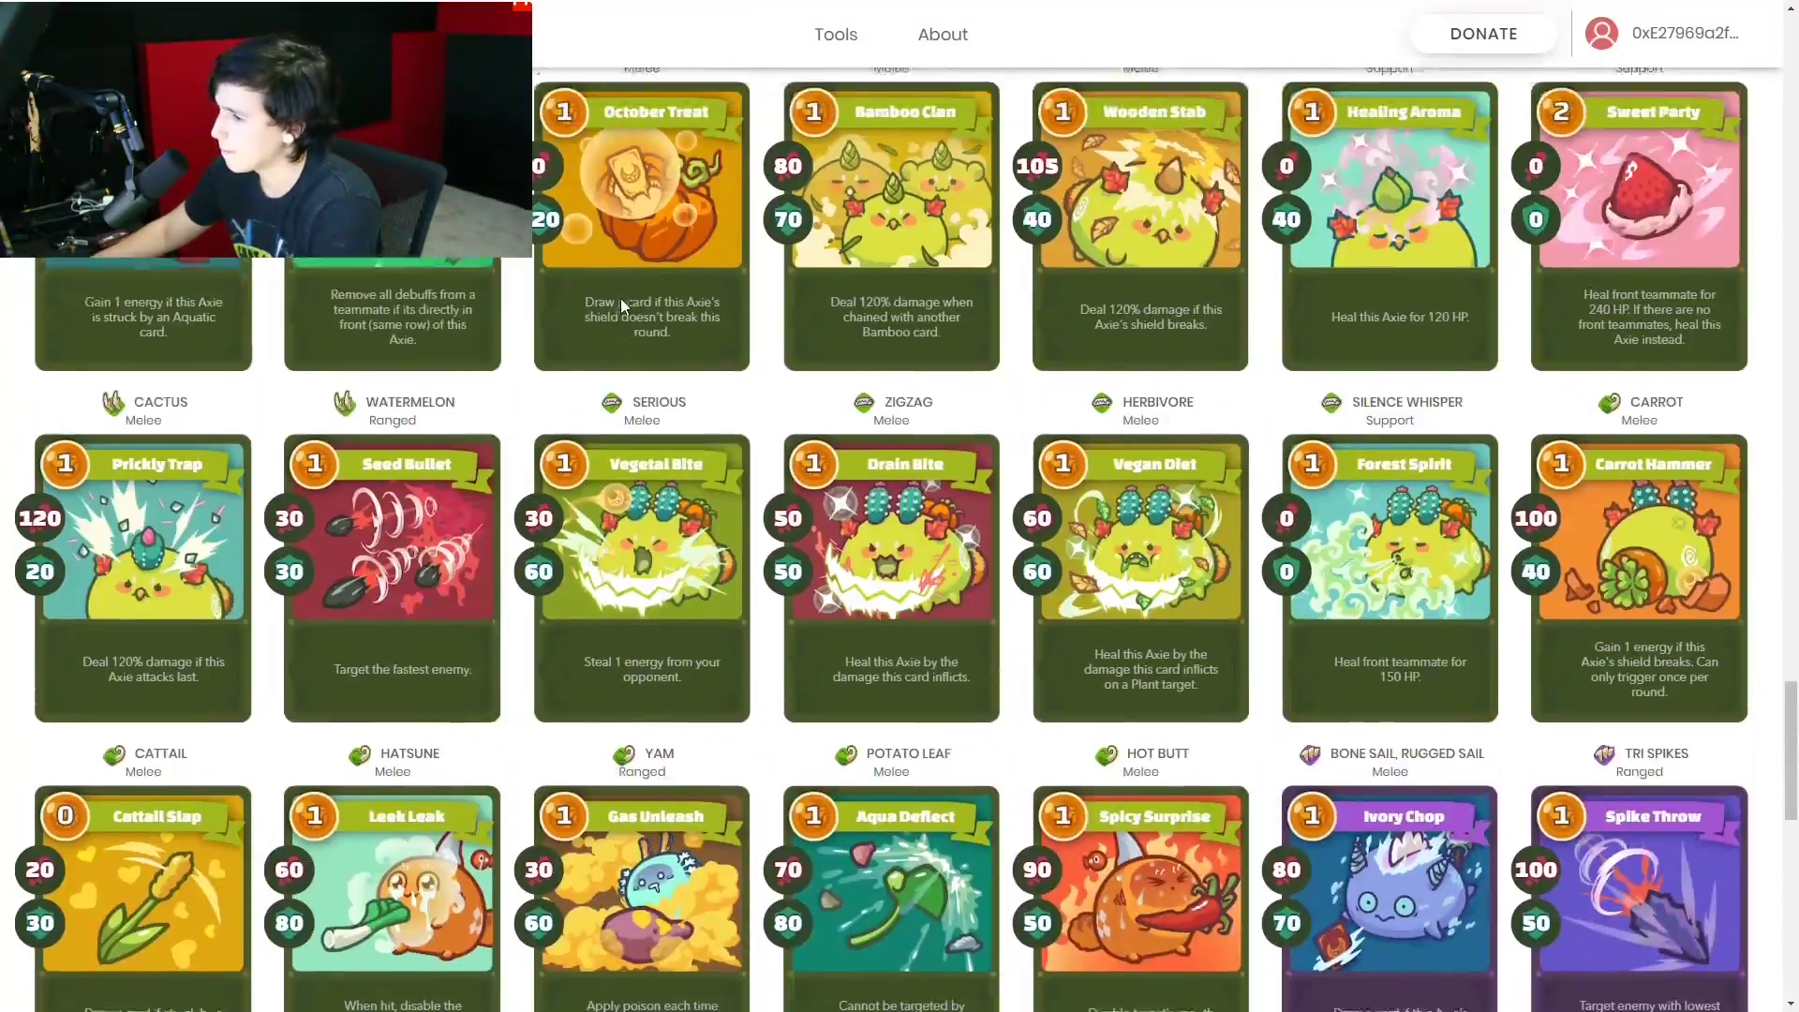
{"action": "scroll", "coordinate": [620, 298], "scroll_direction": "up", "scroll_amount": 20}
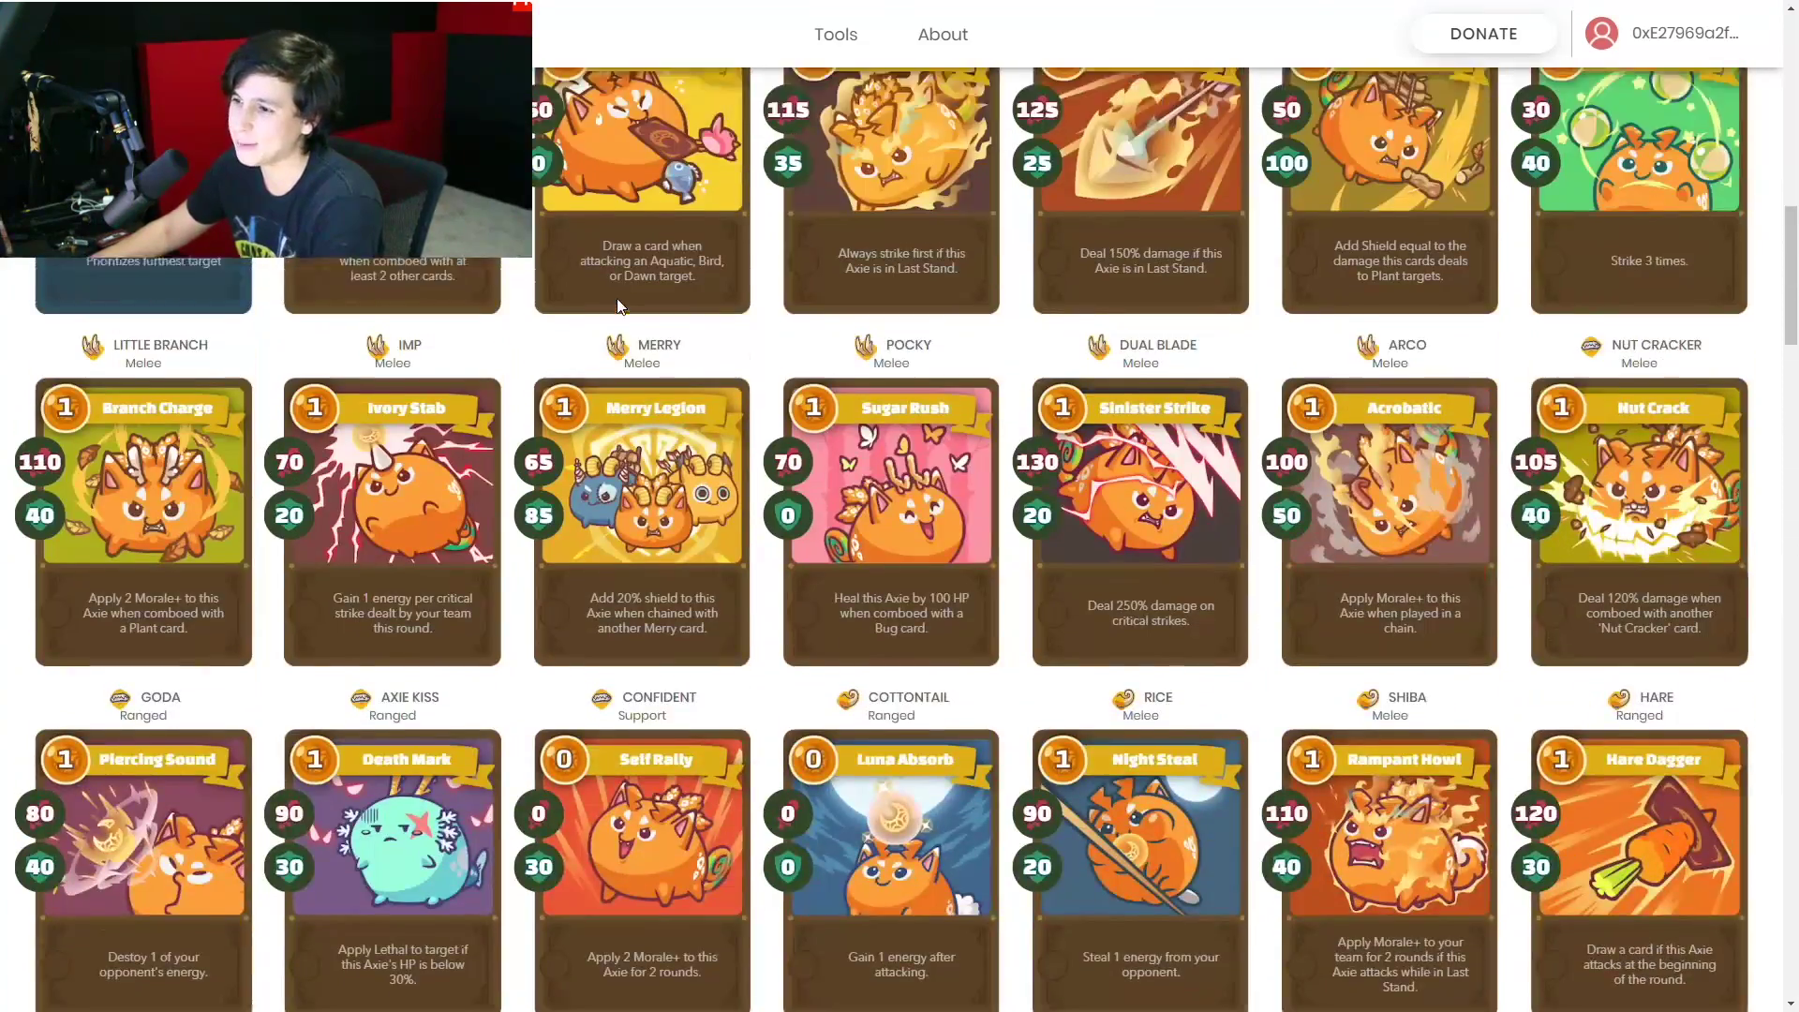
{"action": "scroll", "coordinate": [617, 300], "scroll_direction": "up", "scroll_amount": 10}
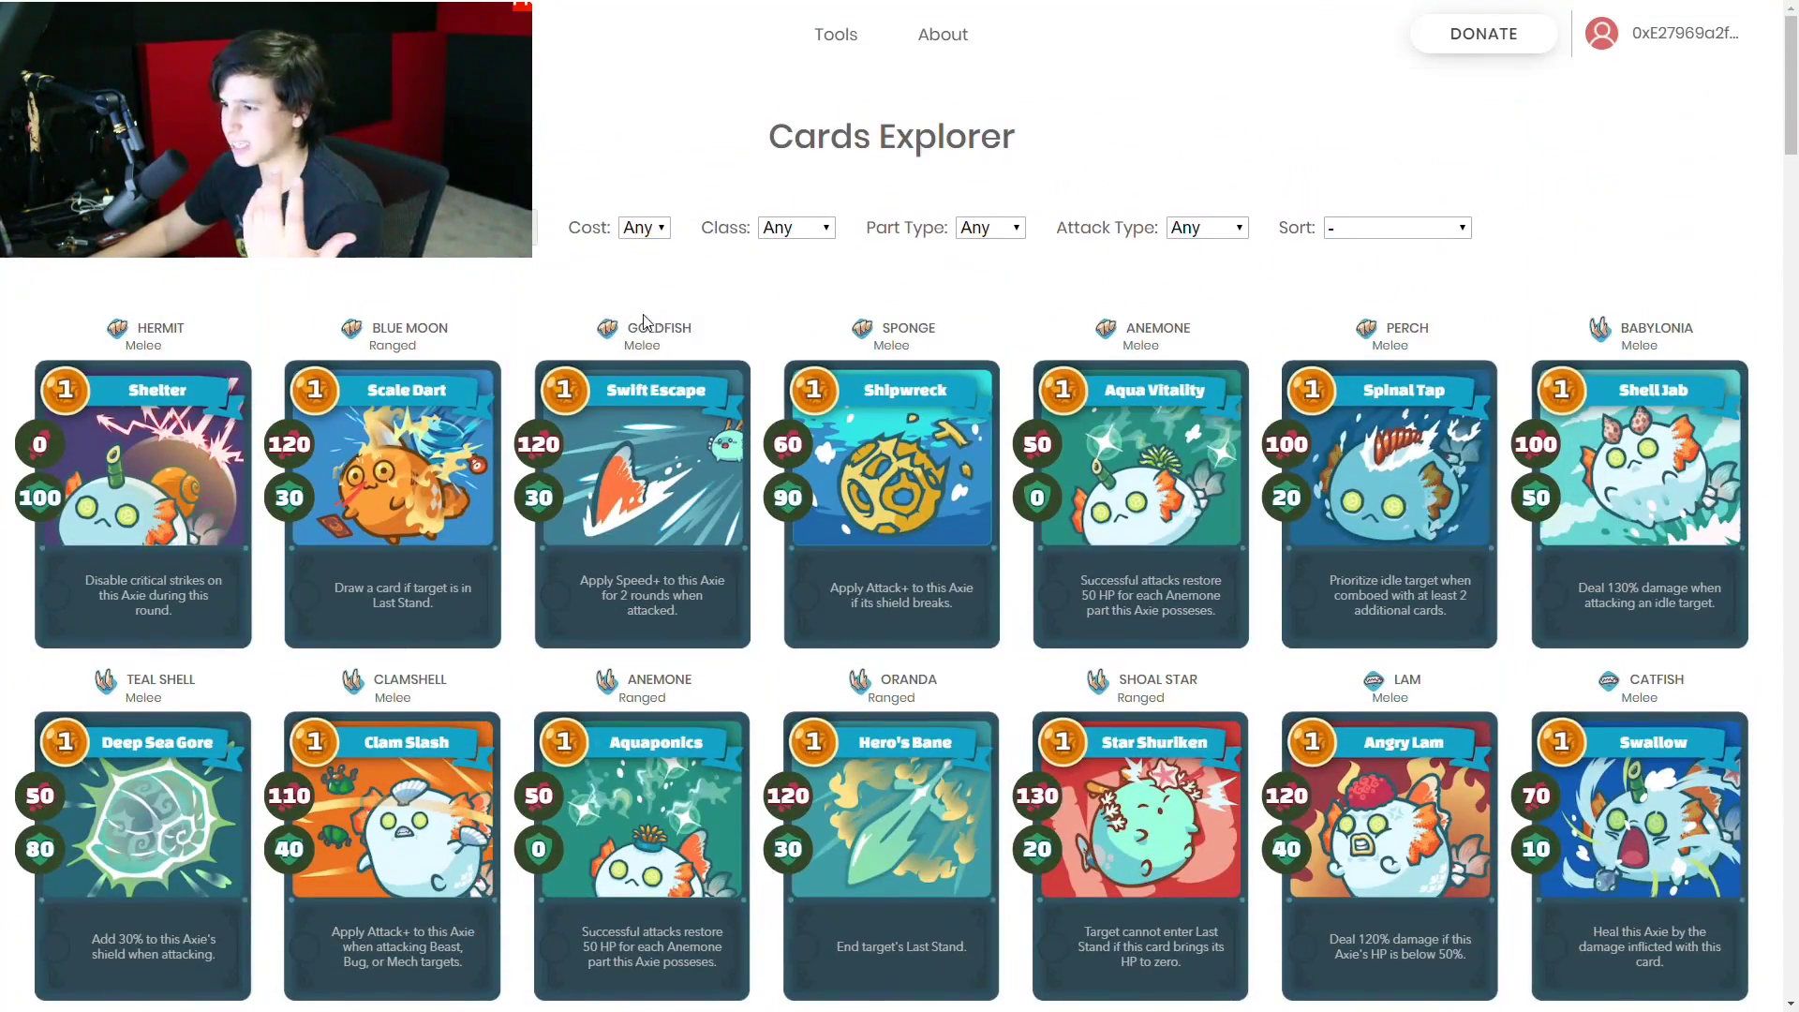
{"action": "left_click", "coordinate": [819, 229]}
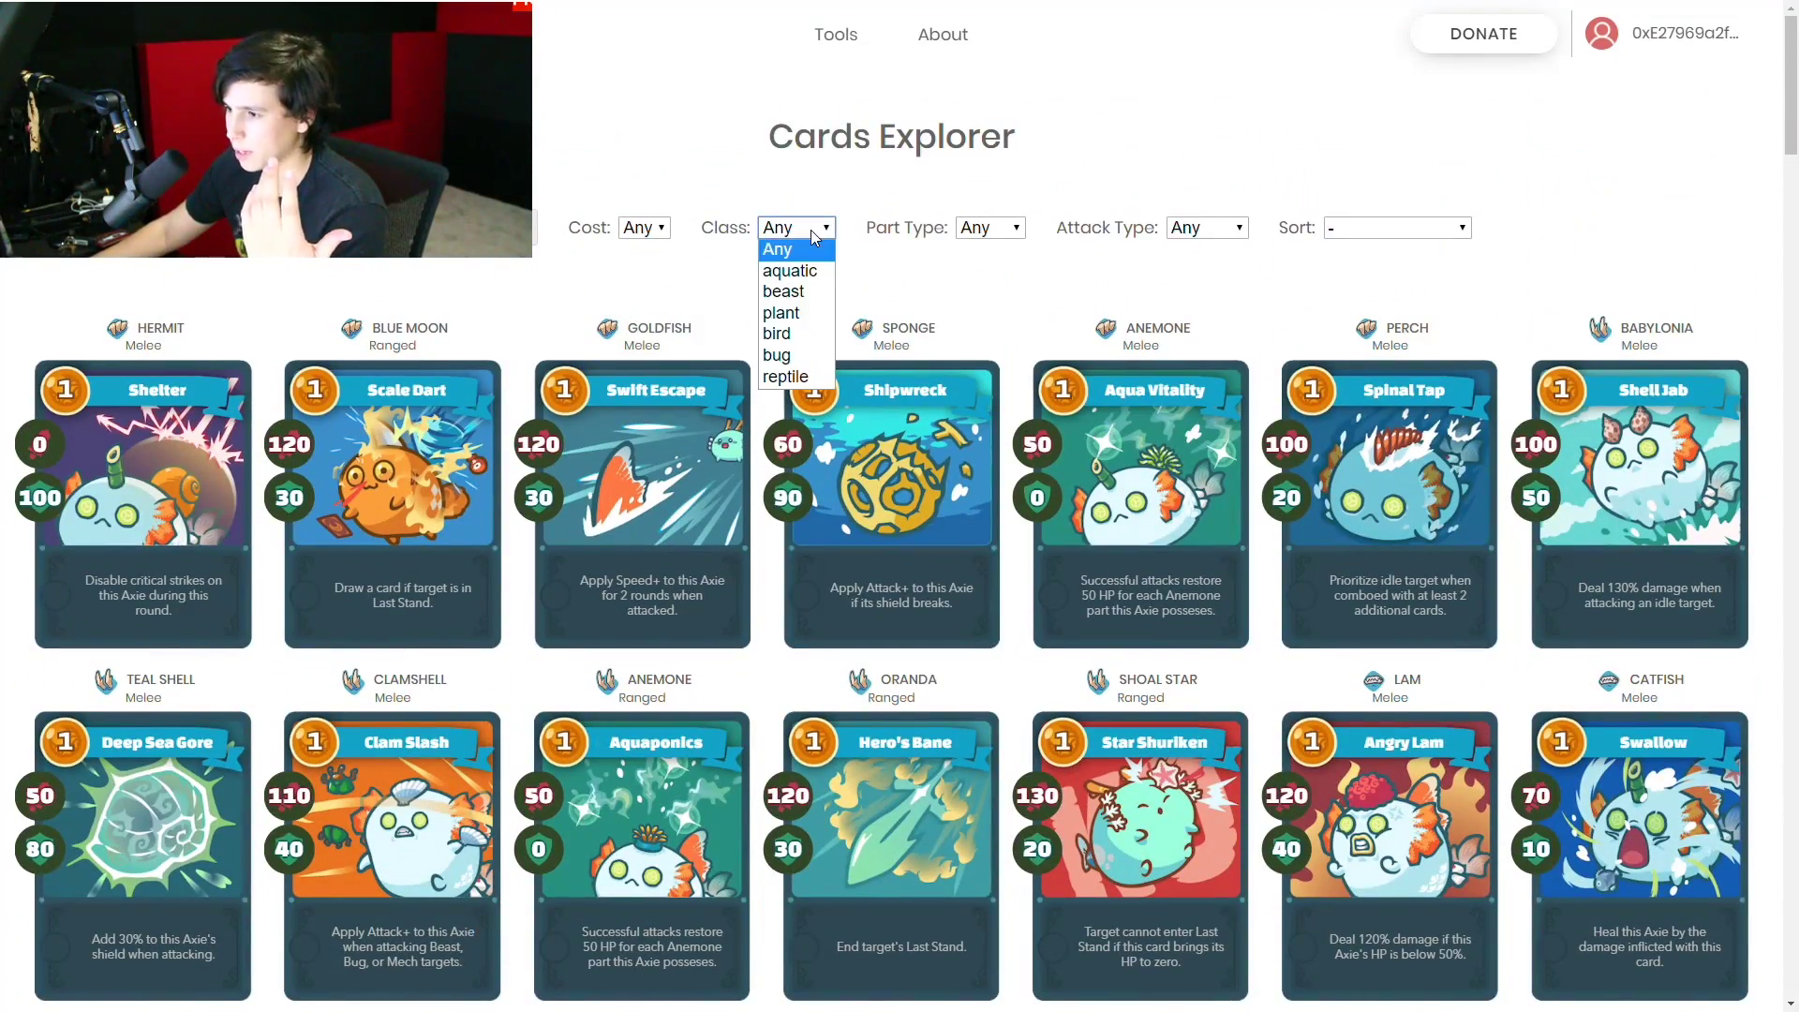
{"action": "left_click", "coordinate": [820, 277]}
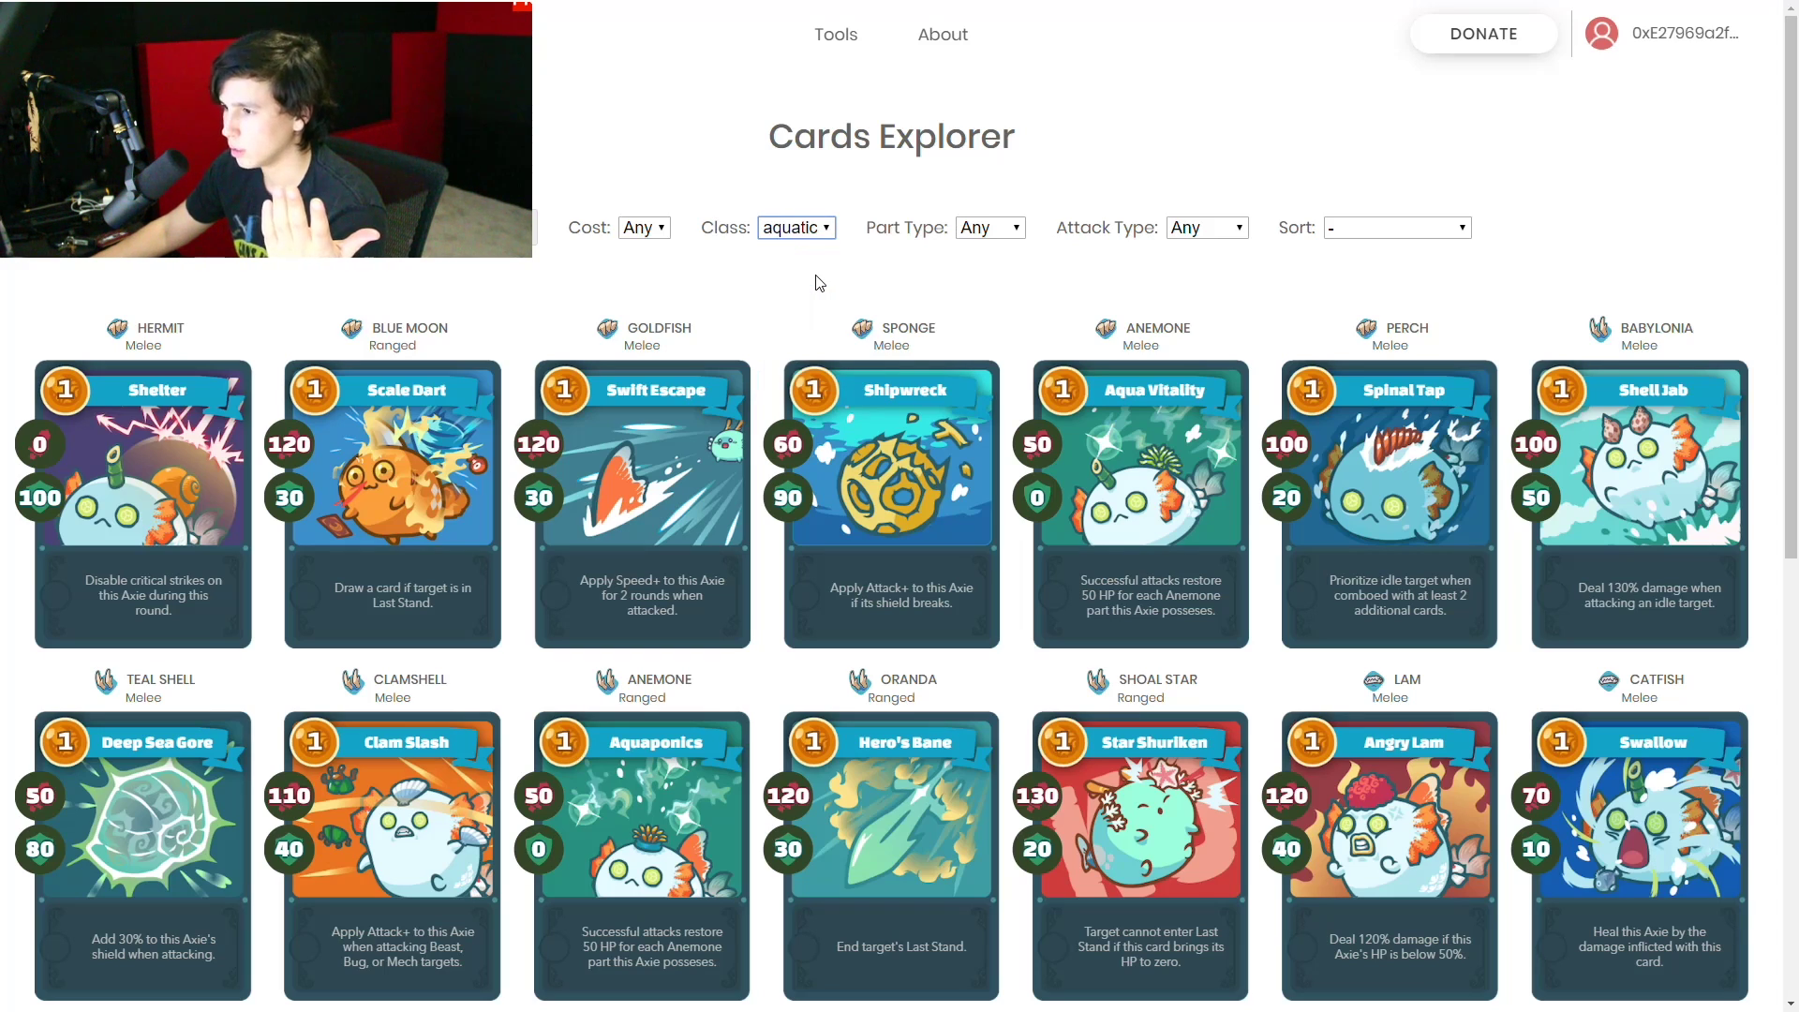
Narrow the aquatic cards to the tail part type, keep any attack type, and sort them by Highest Attack.
{"action": "left_click", "coordinate": [977, 234]}
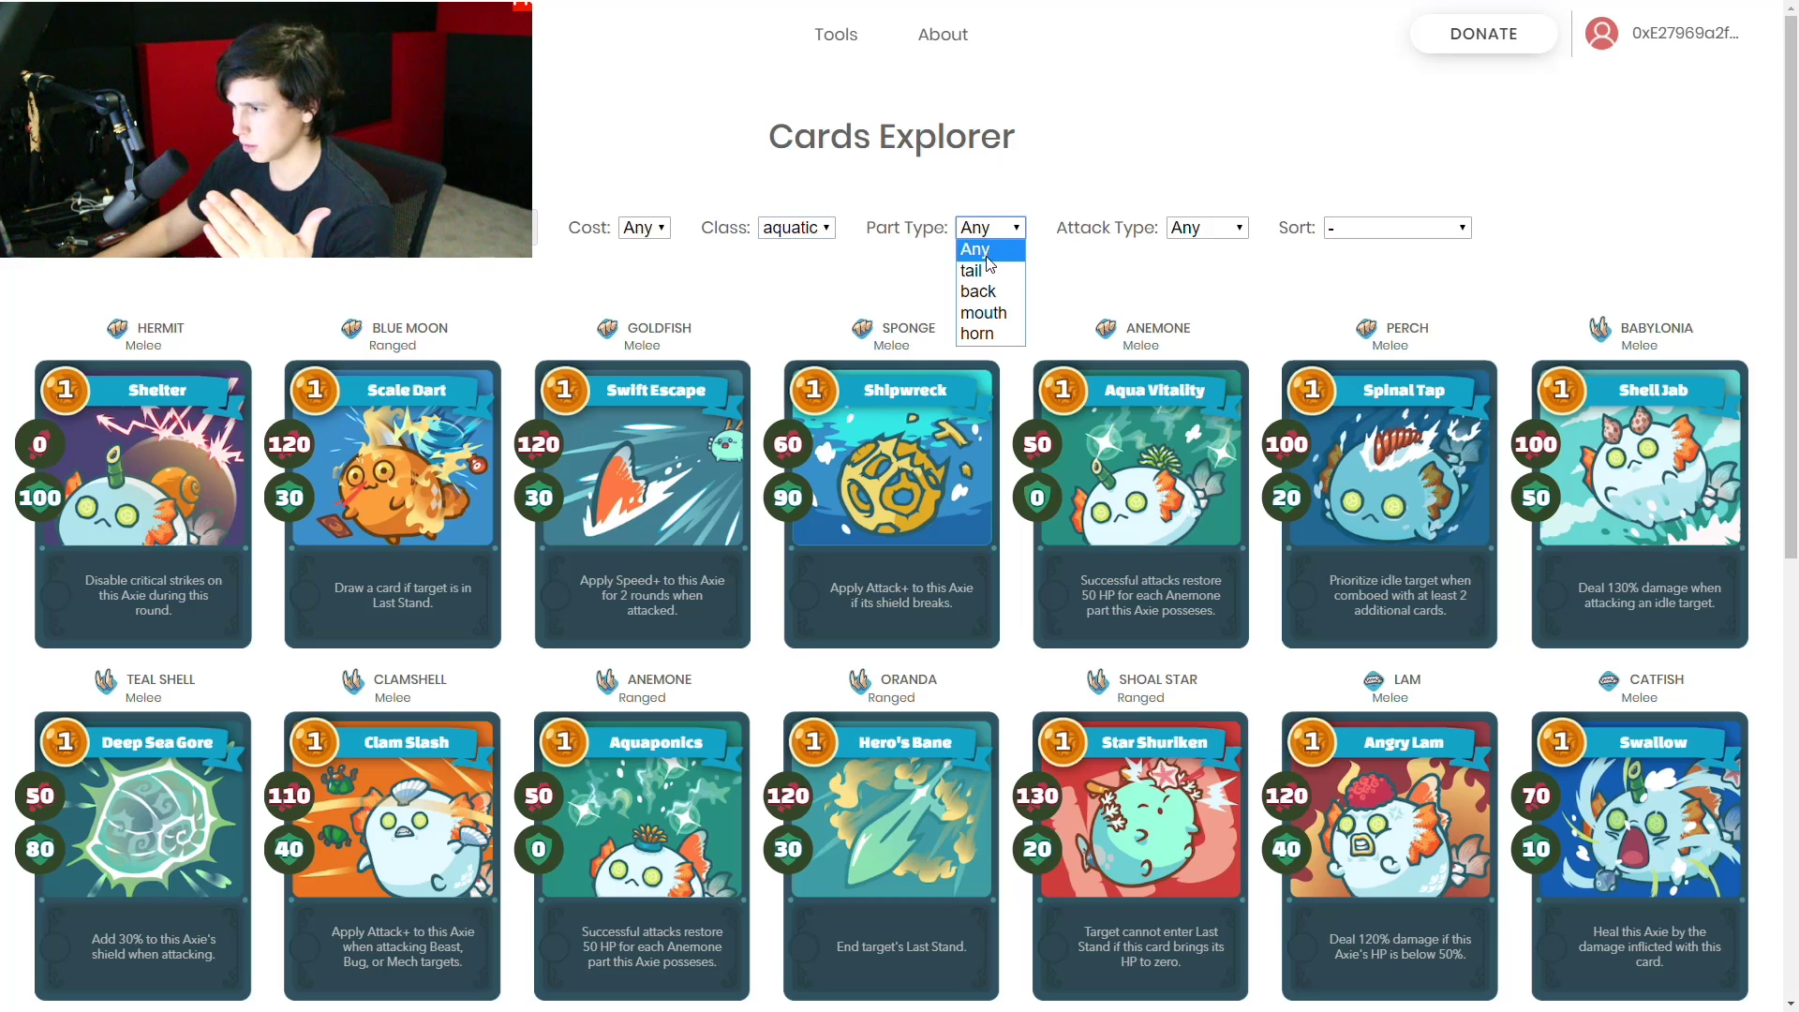
{"action": "left_click", "coordinate": [981, 272]}
{"action": "left_click", "coordinate": [1206, 227]}
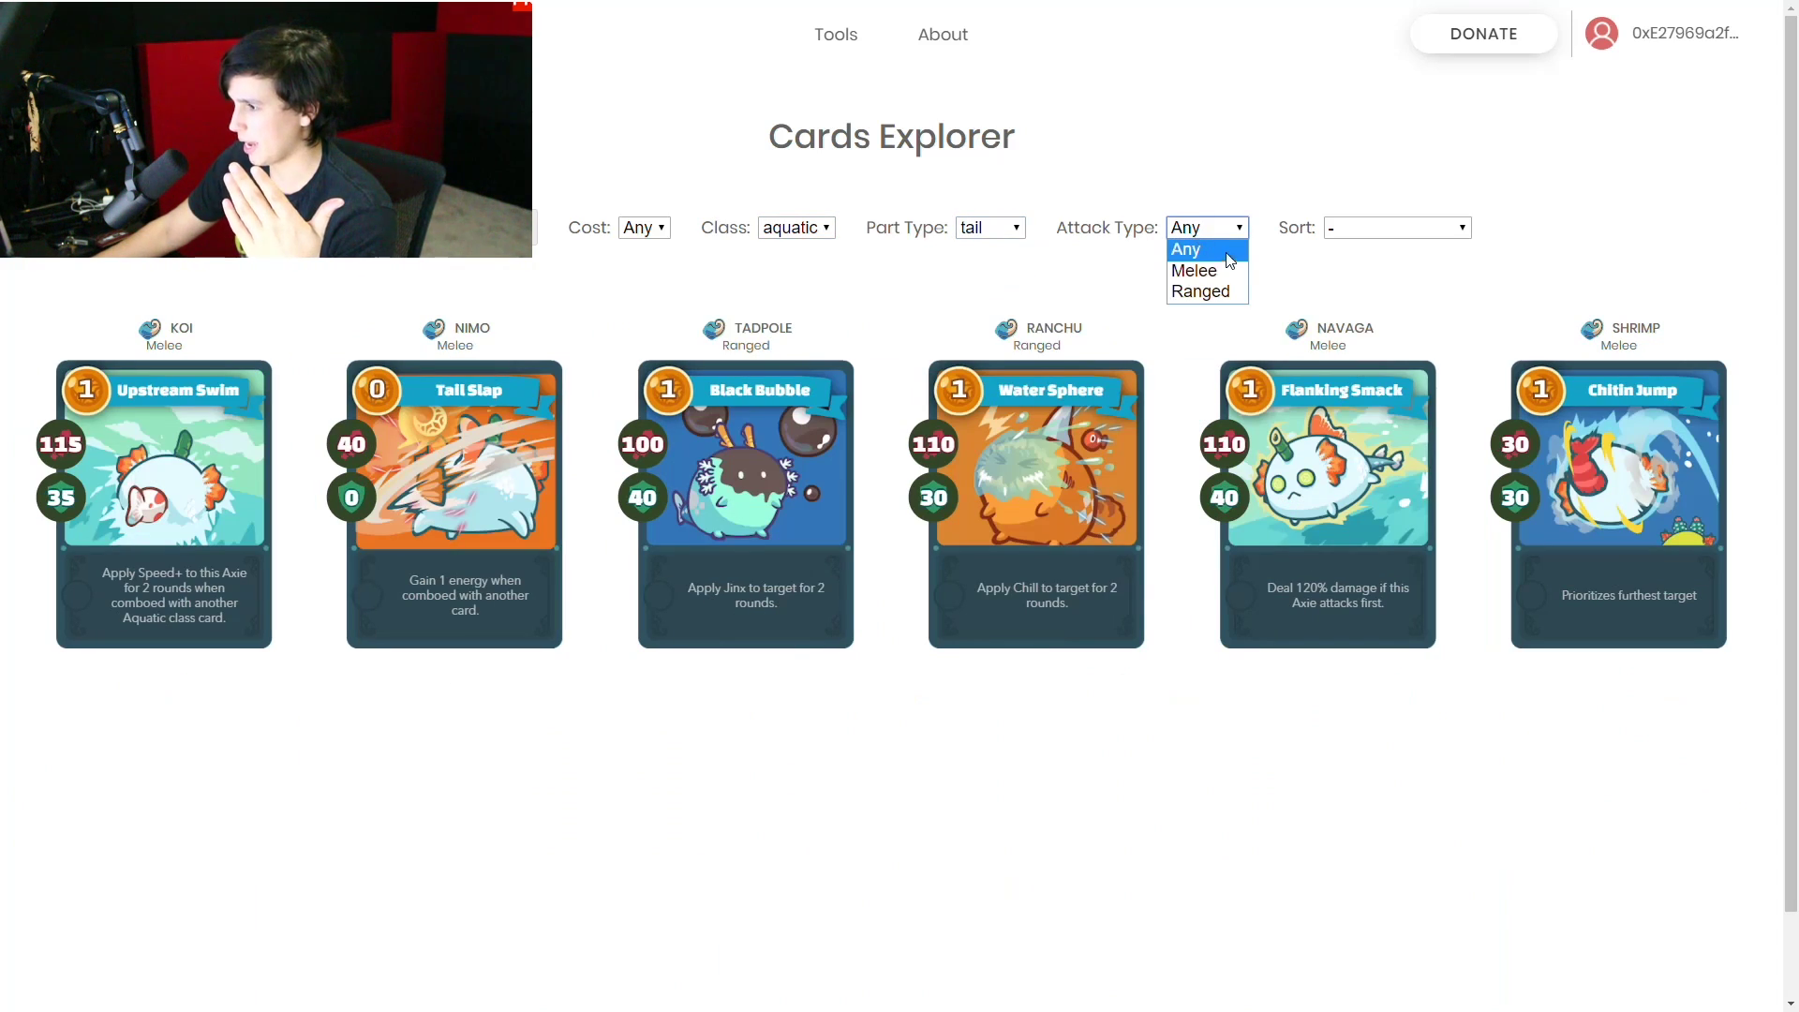
{"action": "left_click", "coordinate": [1258, 245]}
{"action": "left_click", "coordinate": [1387, 230]}
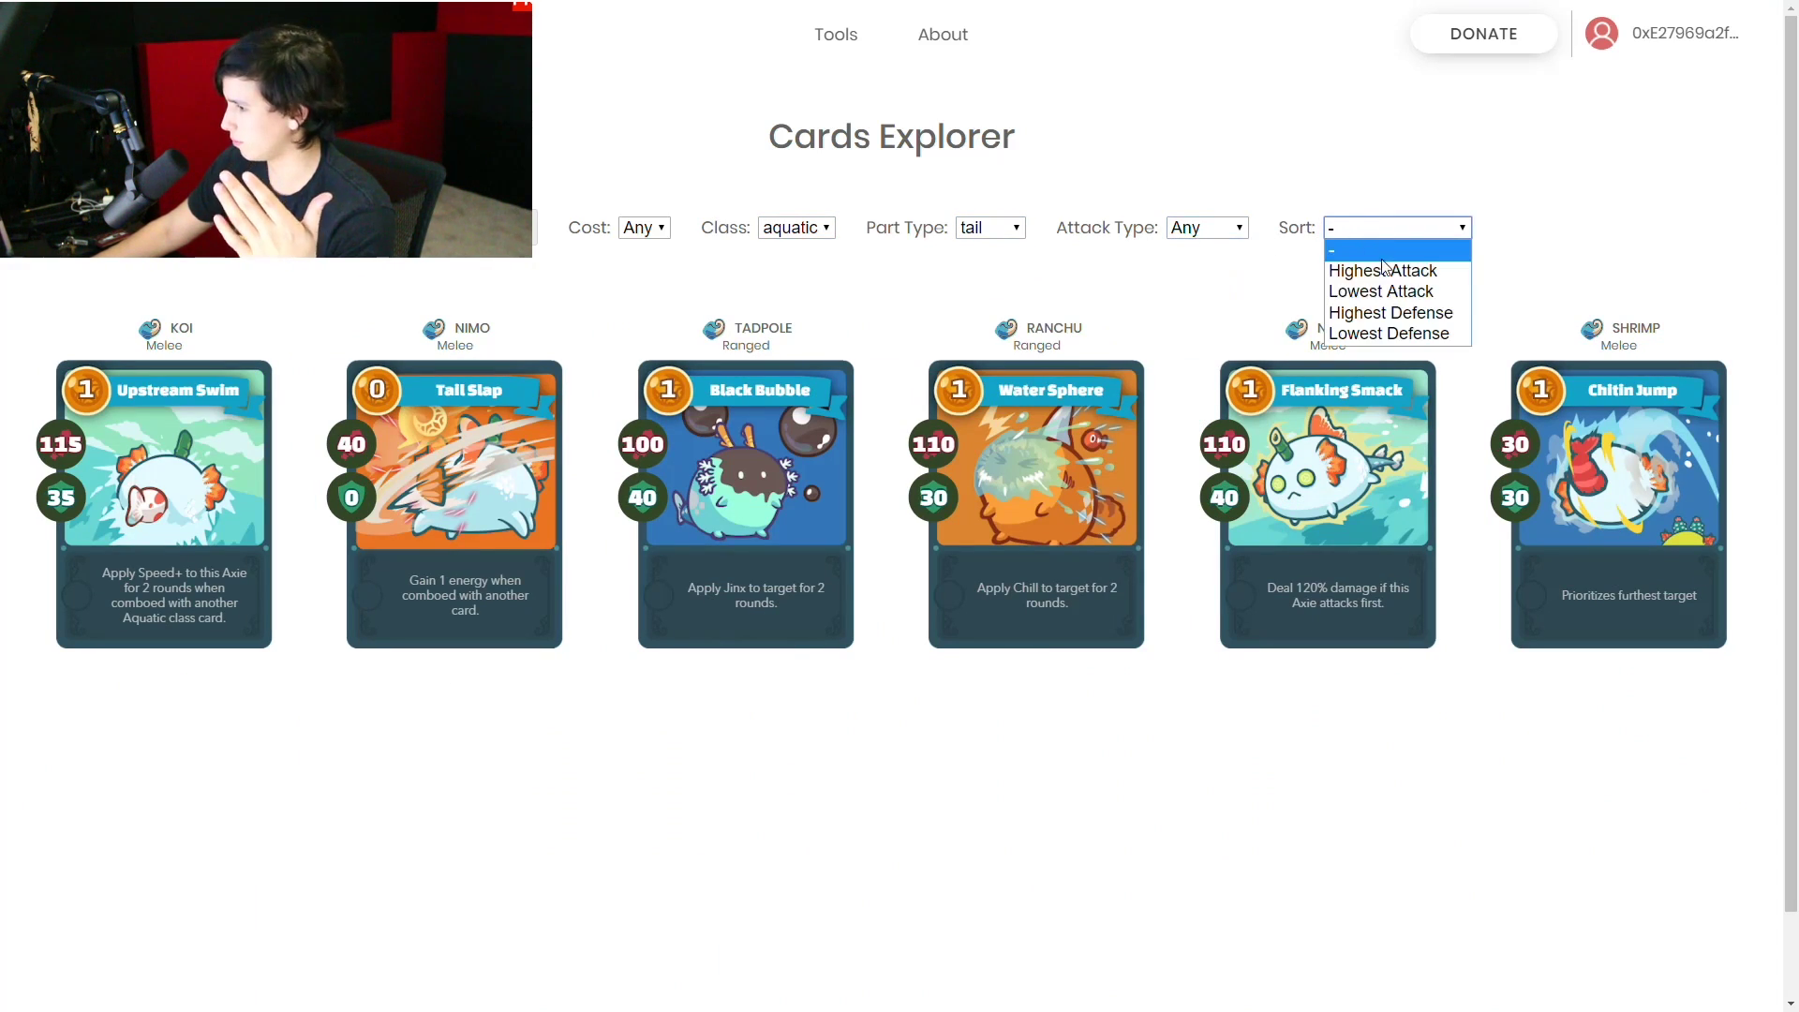
{"action": "left_click", "coordinate": [1448, 271]}
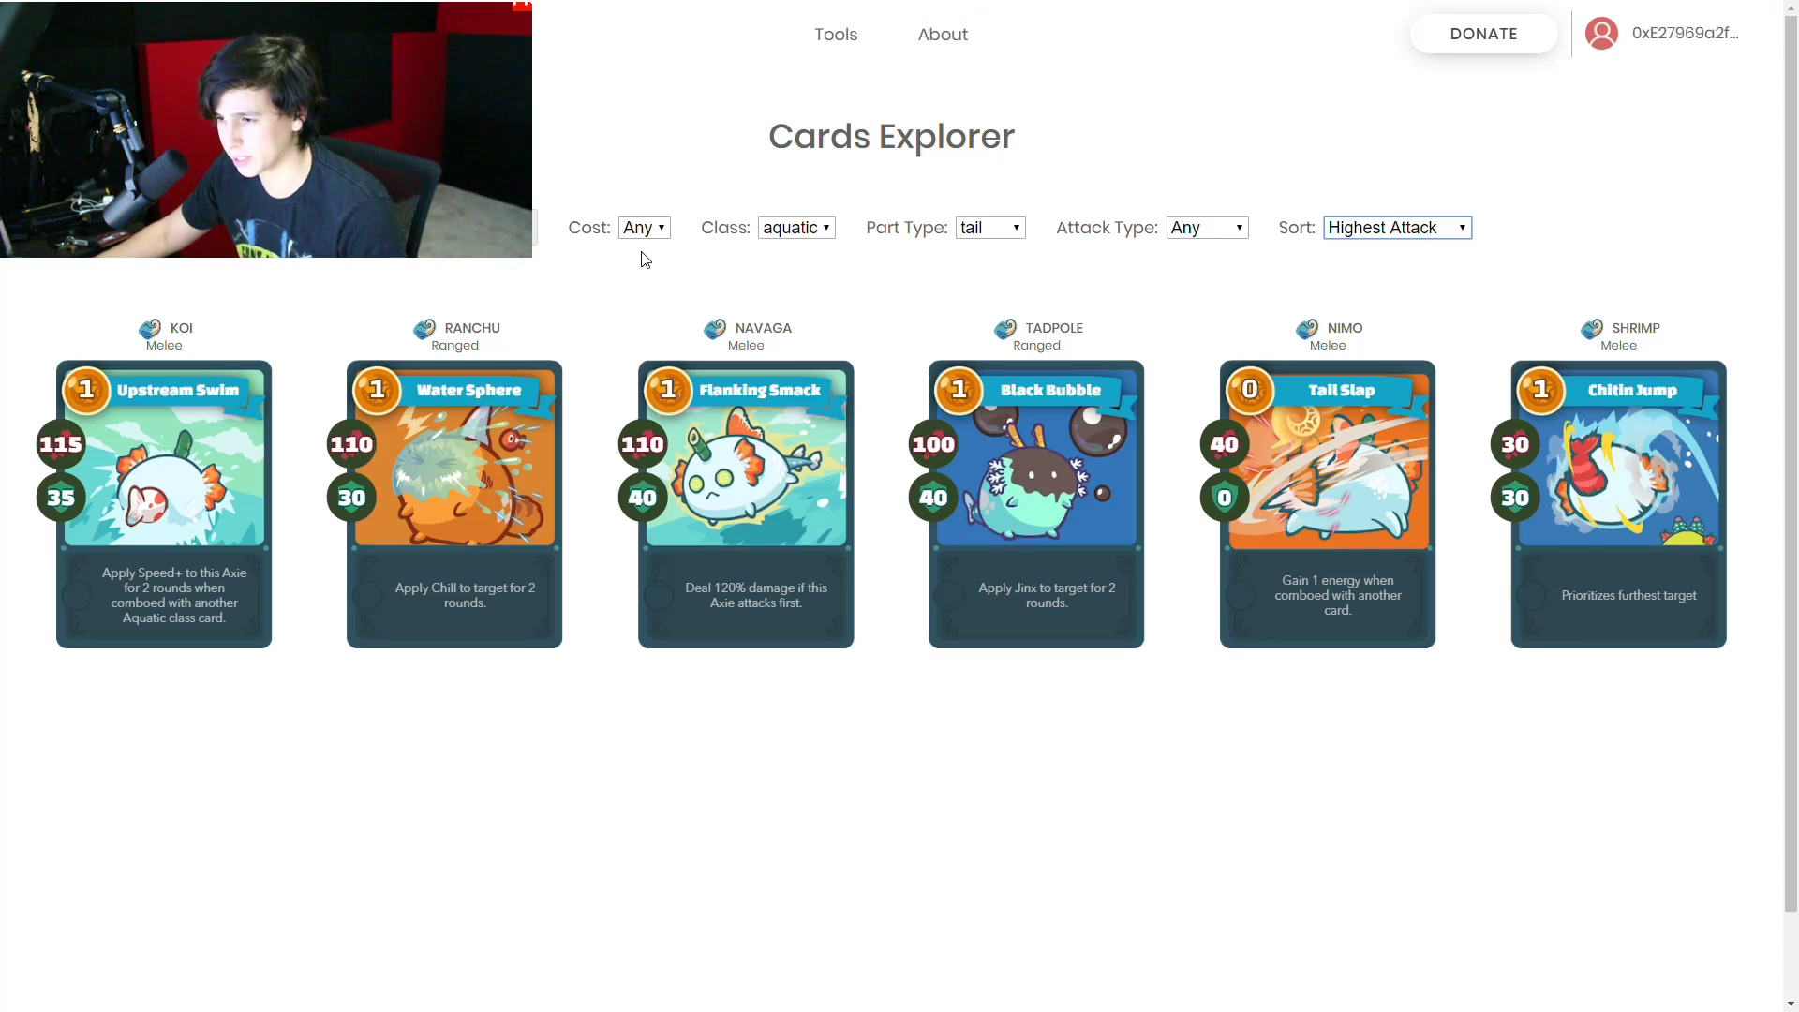
Switch to the Axie Breeding Calculator and calculate the breeding odds for Axie Dad ID 96928 and Axie Mom ID 144184.
{"action": "key", "text": "F11"}
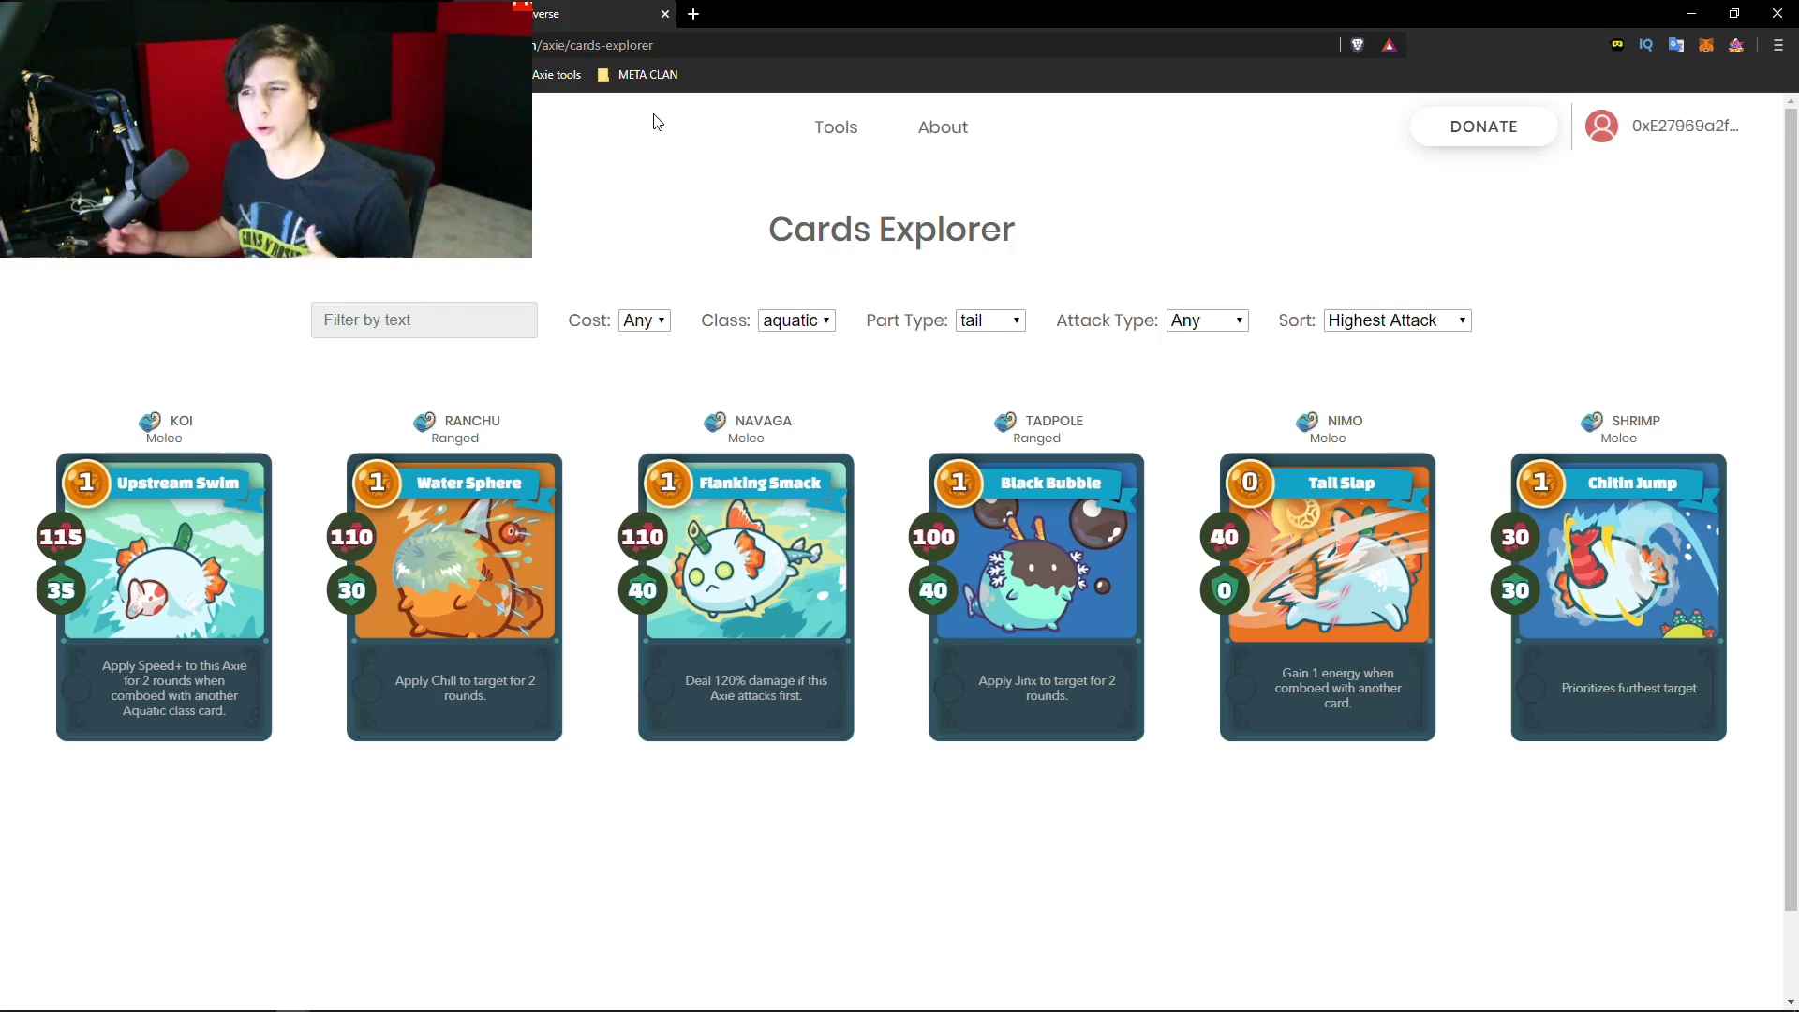
{"action": "key", "text": "alt+Left"}
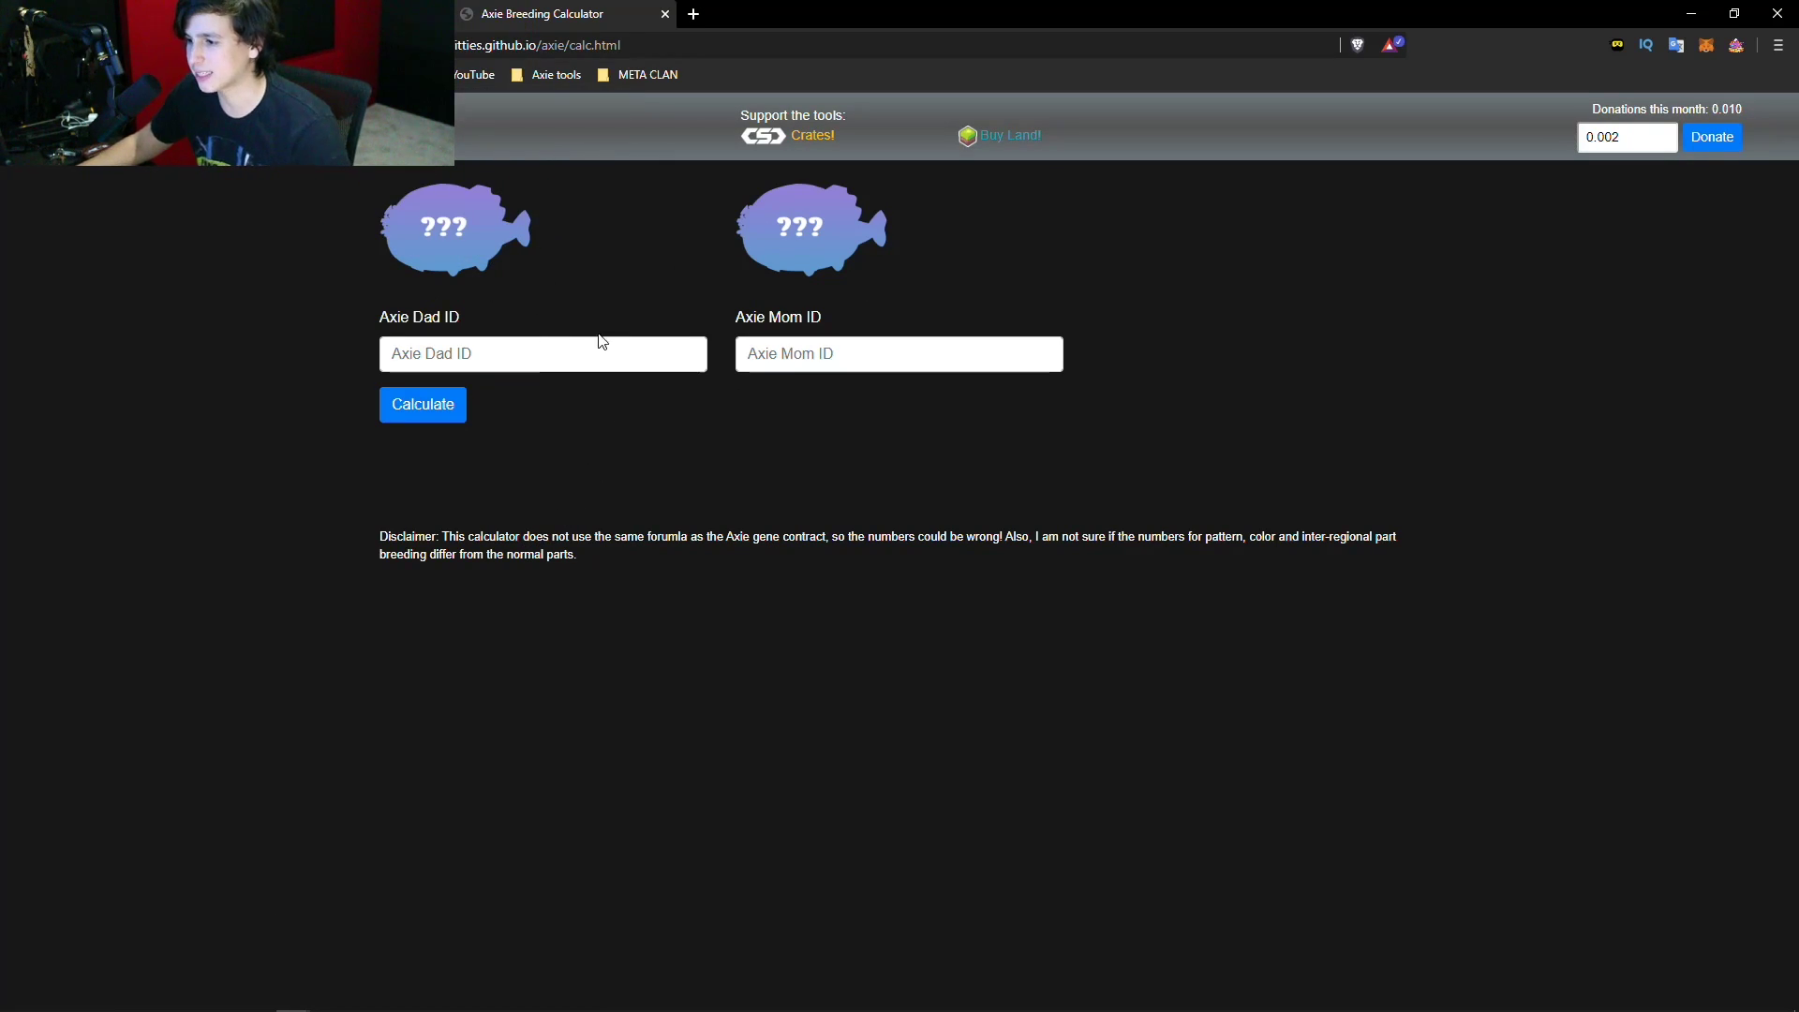
{"action": "left_click", "coordinate": [538, 346]}
{"action": "left_click", "coordinate": [912, 353]}
{"action": "left_click", "coordinate": [558, 363]}
{"action": "left_click", "coordinate": [751, 364]}
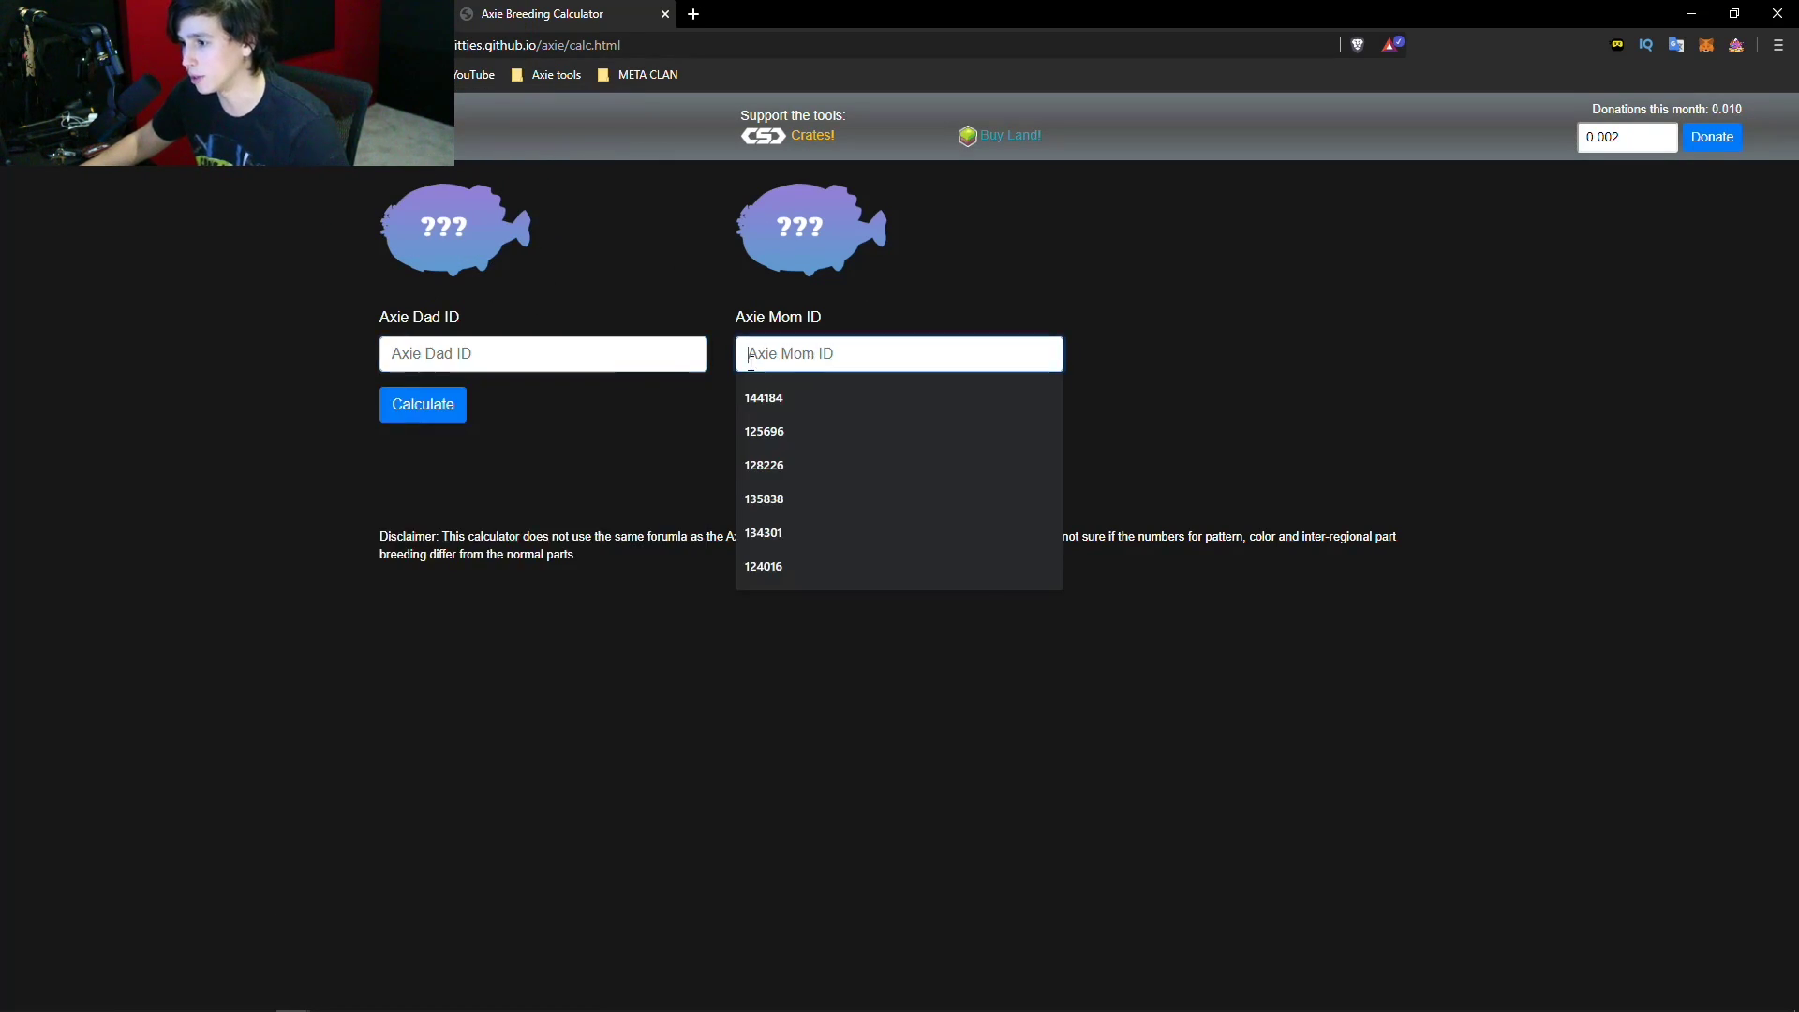
{"action": "left_click", "coordinate": [566, 356]}
{"action": "left_click", "coordinate": [875, 353]}
{"action": "left_click", "coordinate": [764, 397]}
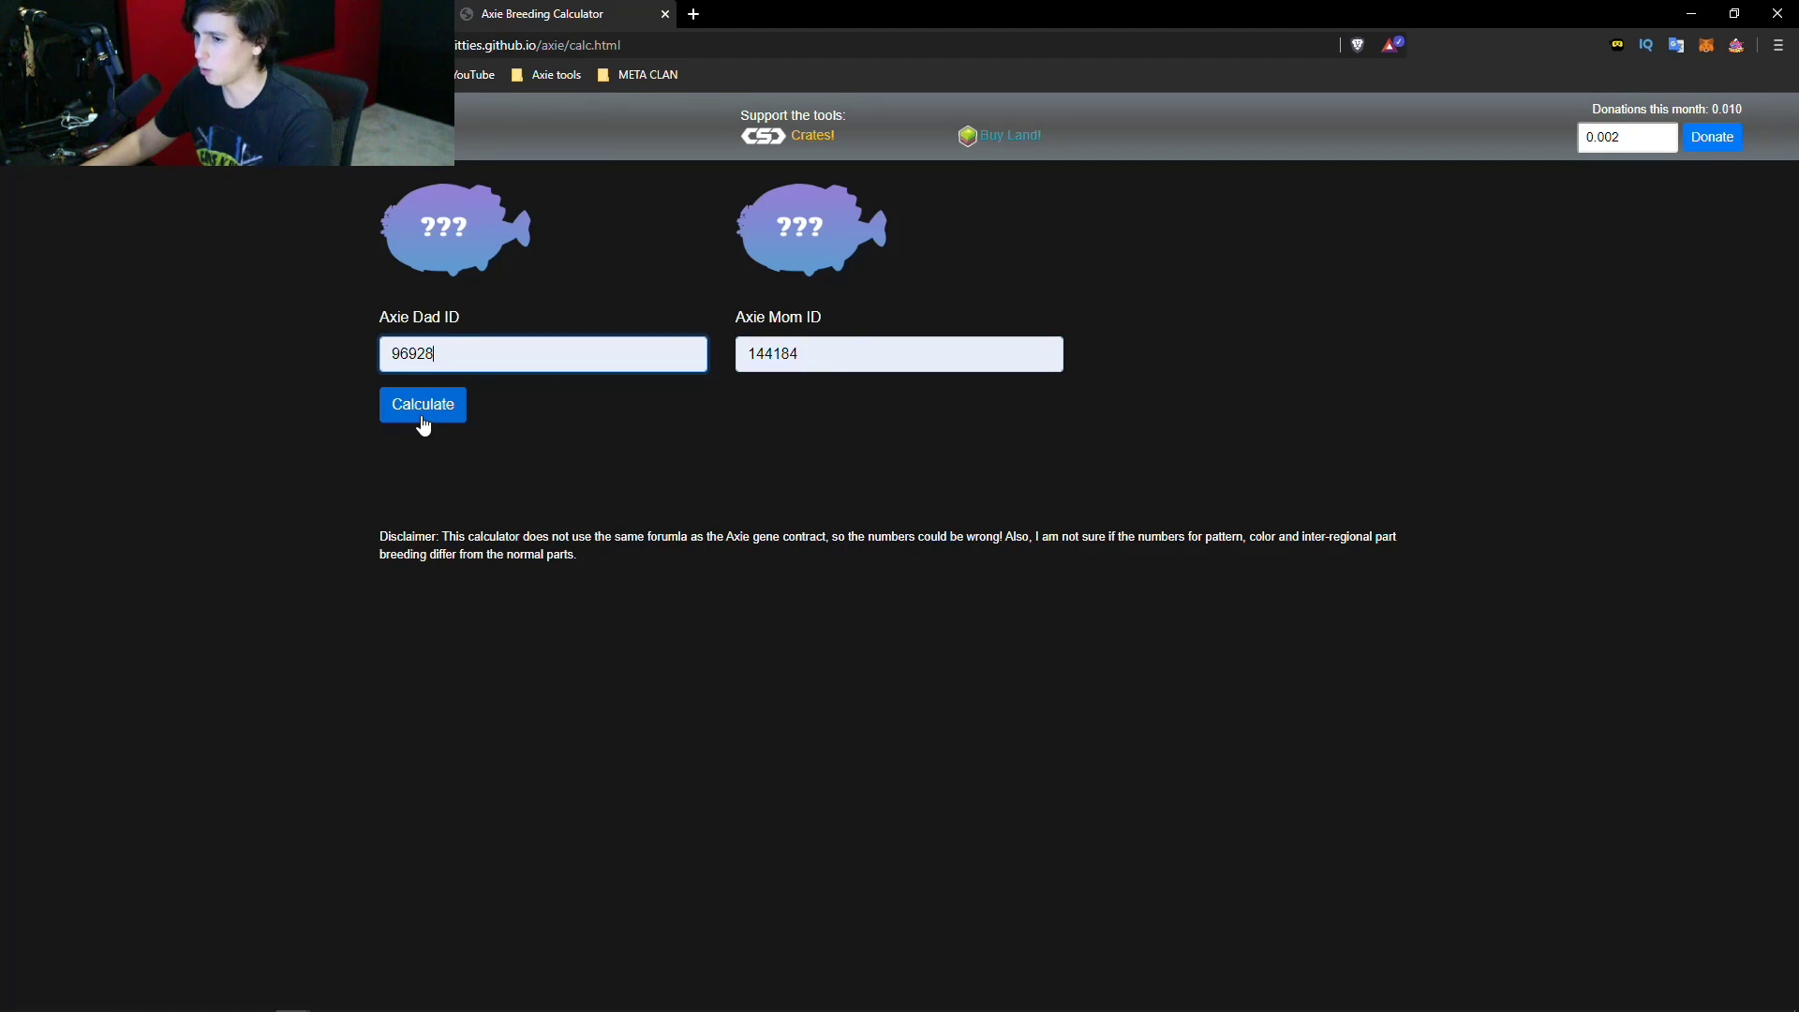
{"action": "left_click", "coordinate": [421, 418]}
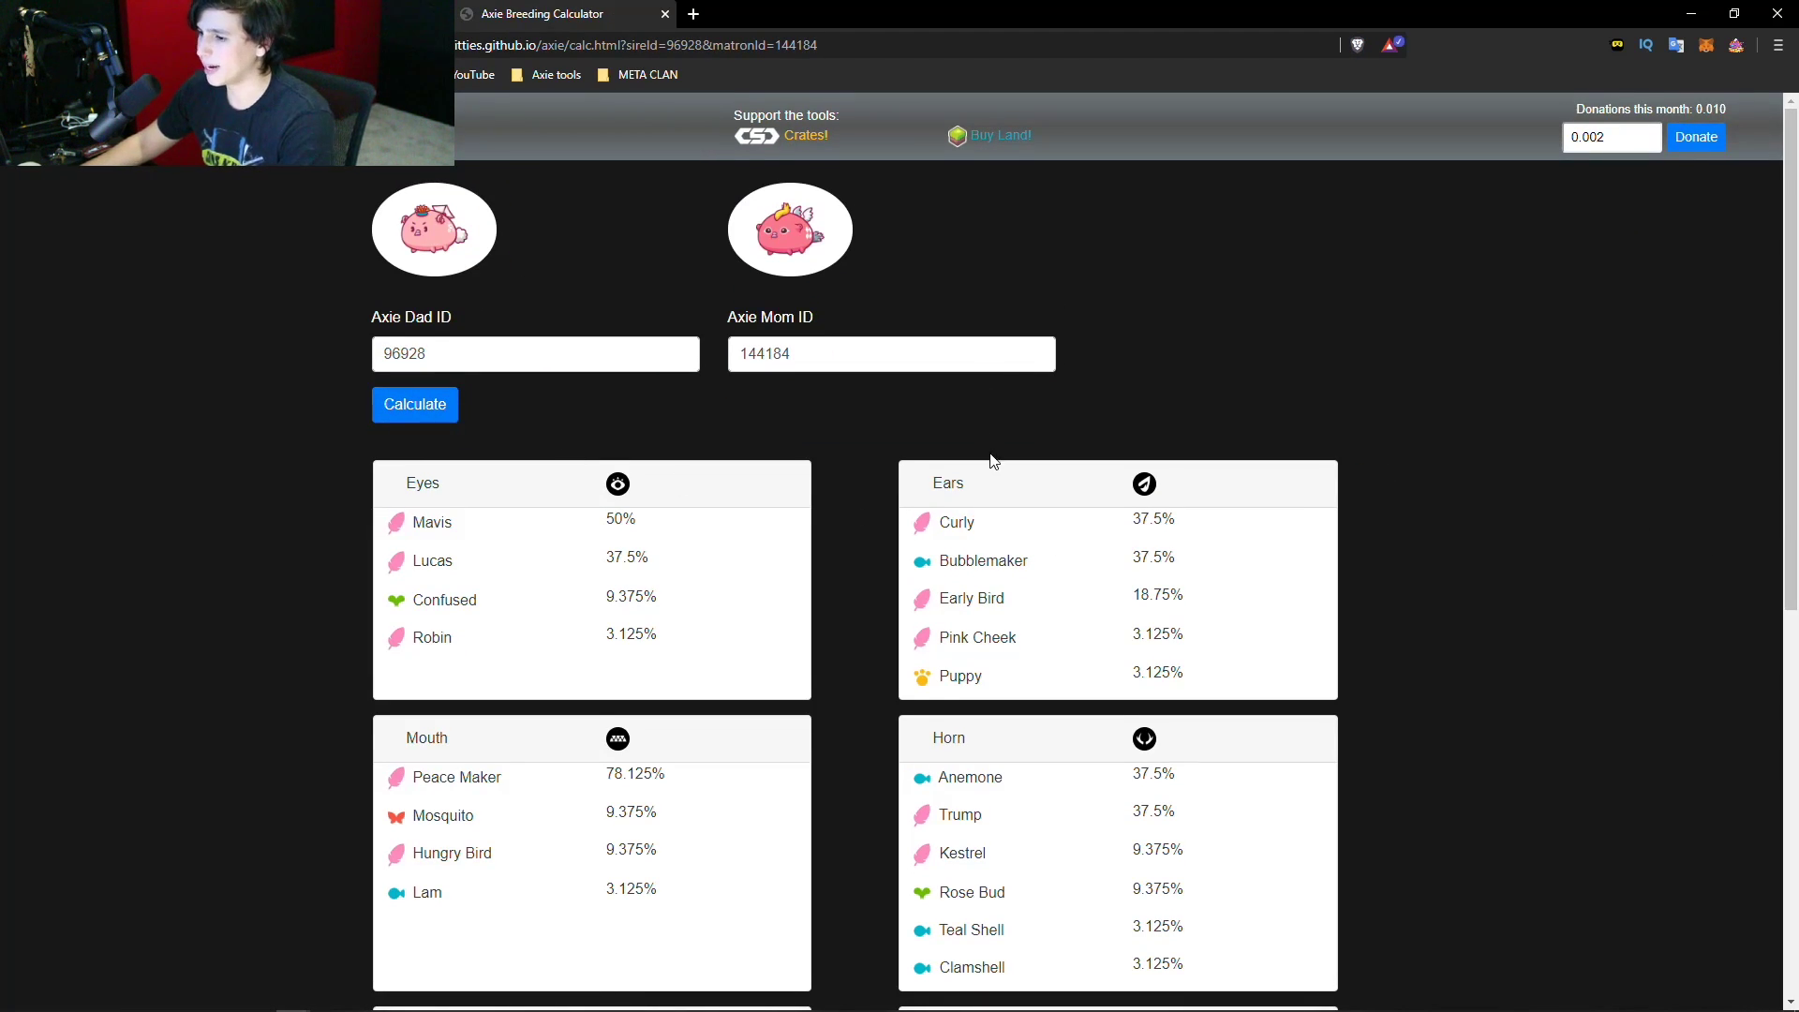
Examine the inheritance chances for each body part, pattern and color, and the stats of the Teal Shell horn.
{"action": "scroll", "coordinate": [993, 461], "scroll_direction": "down", "scroll_amount": 3}
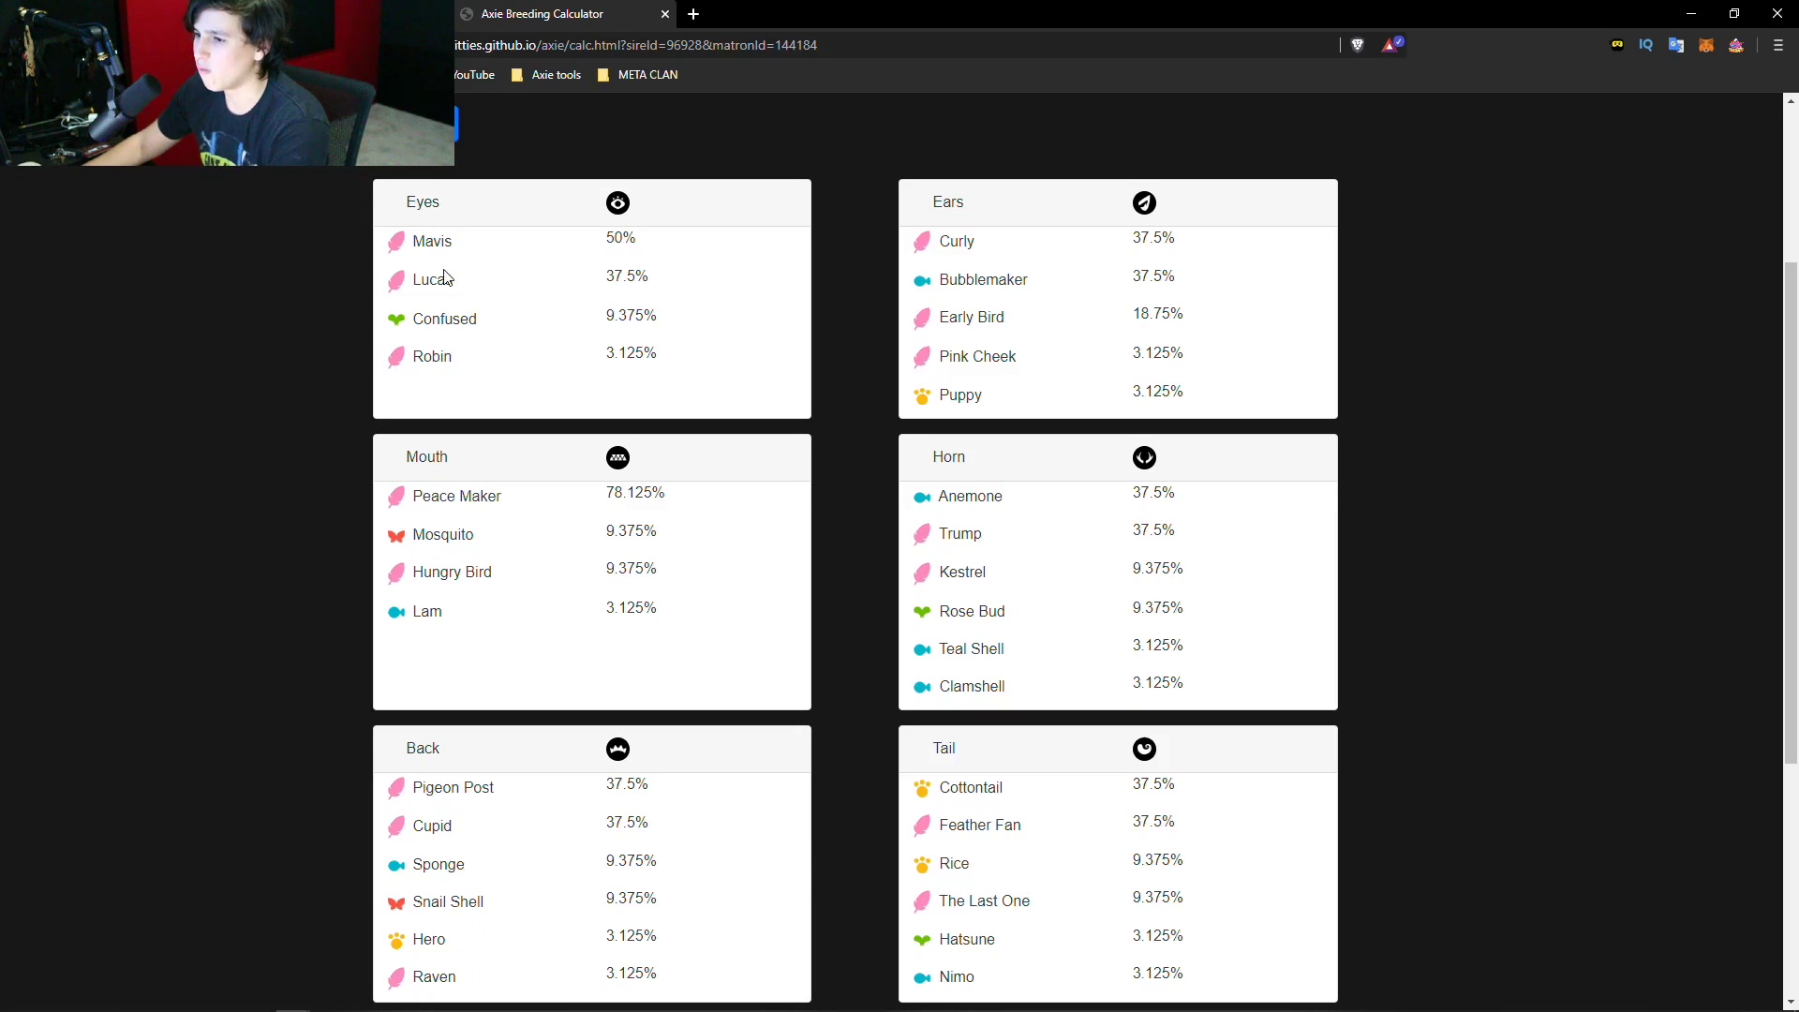
{"action": "scroll", "coordinate": [702, 514], "scroll_direction": "down", "scroll_amount": 5}
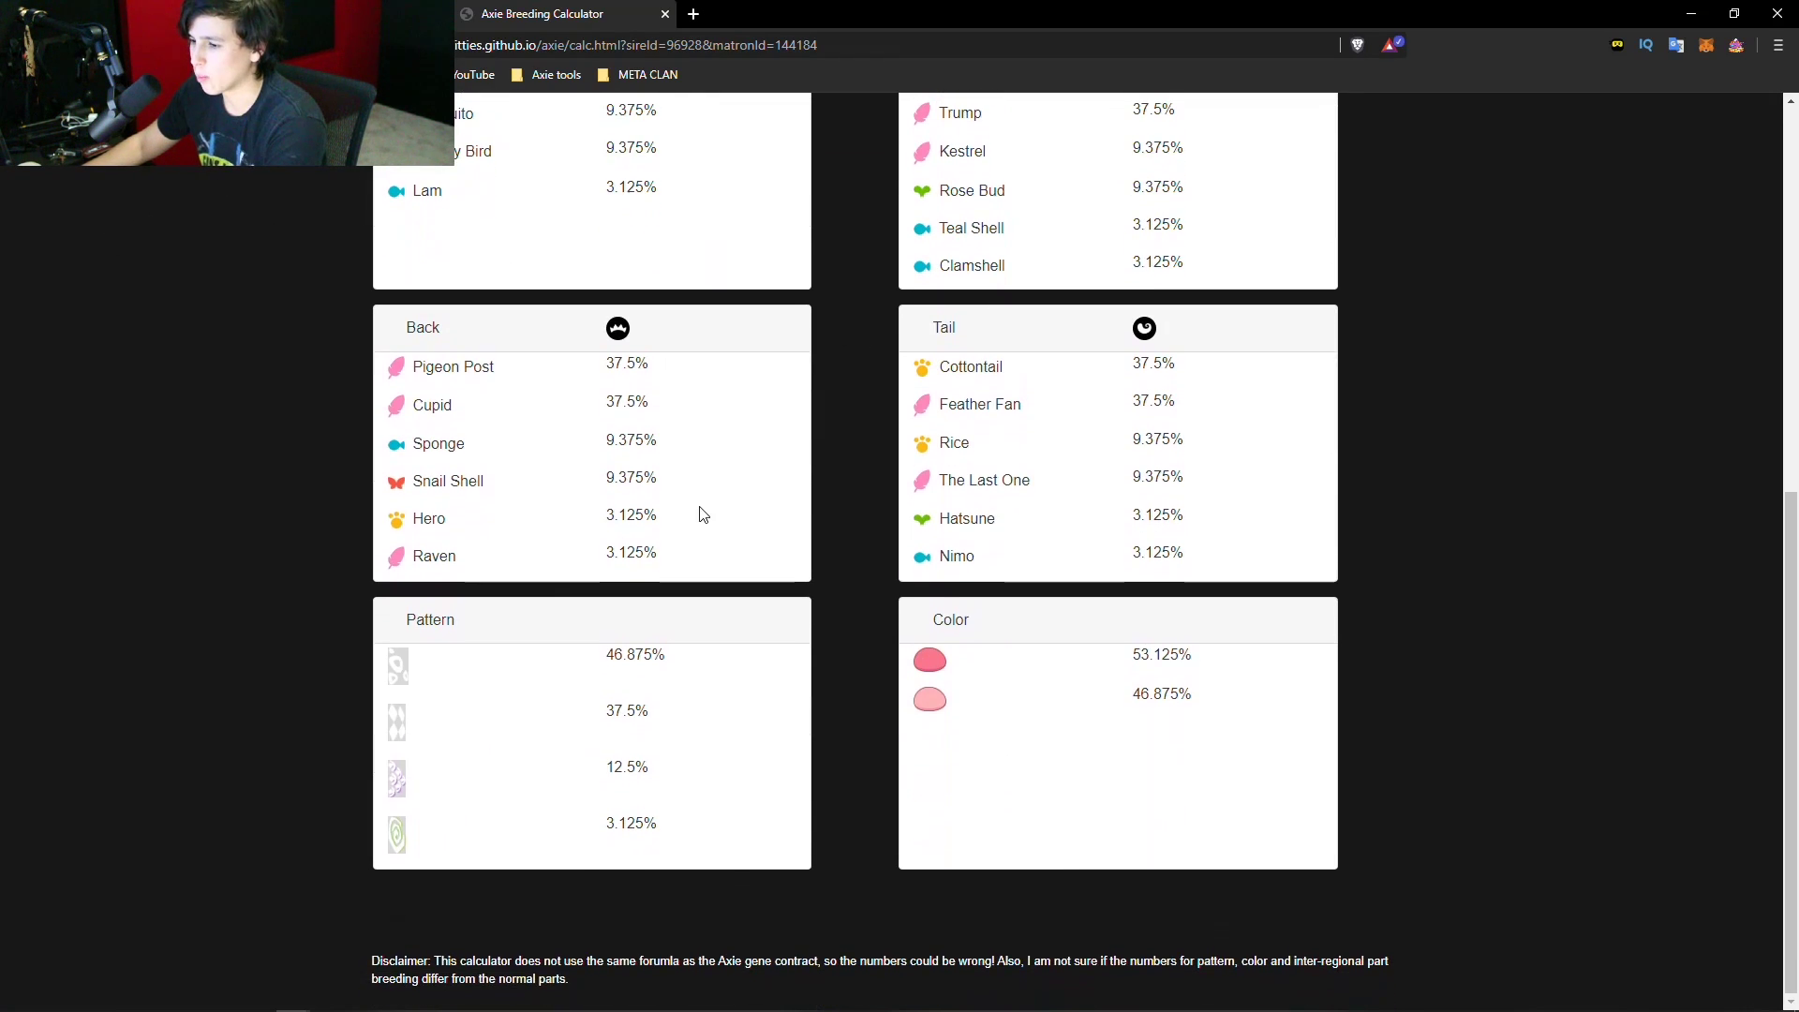
{"action": "scroll", "coordinate": [984, 637], "scroll_direction": "up", "scroll_amount": 4}
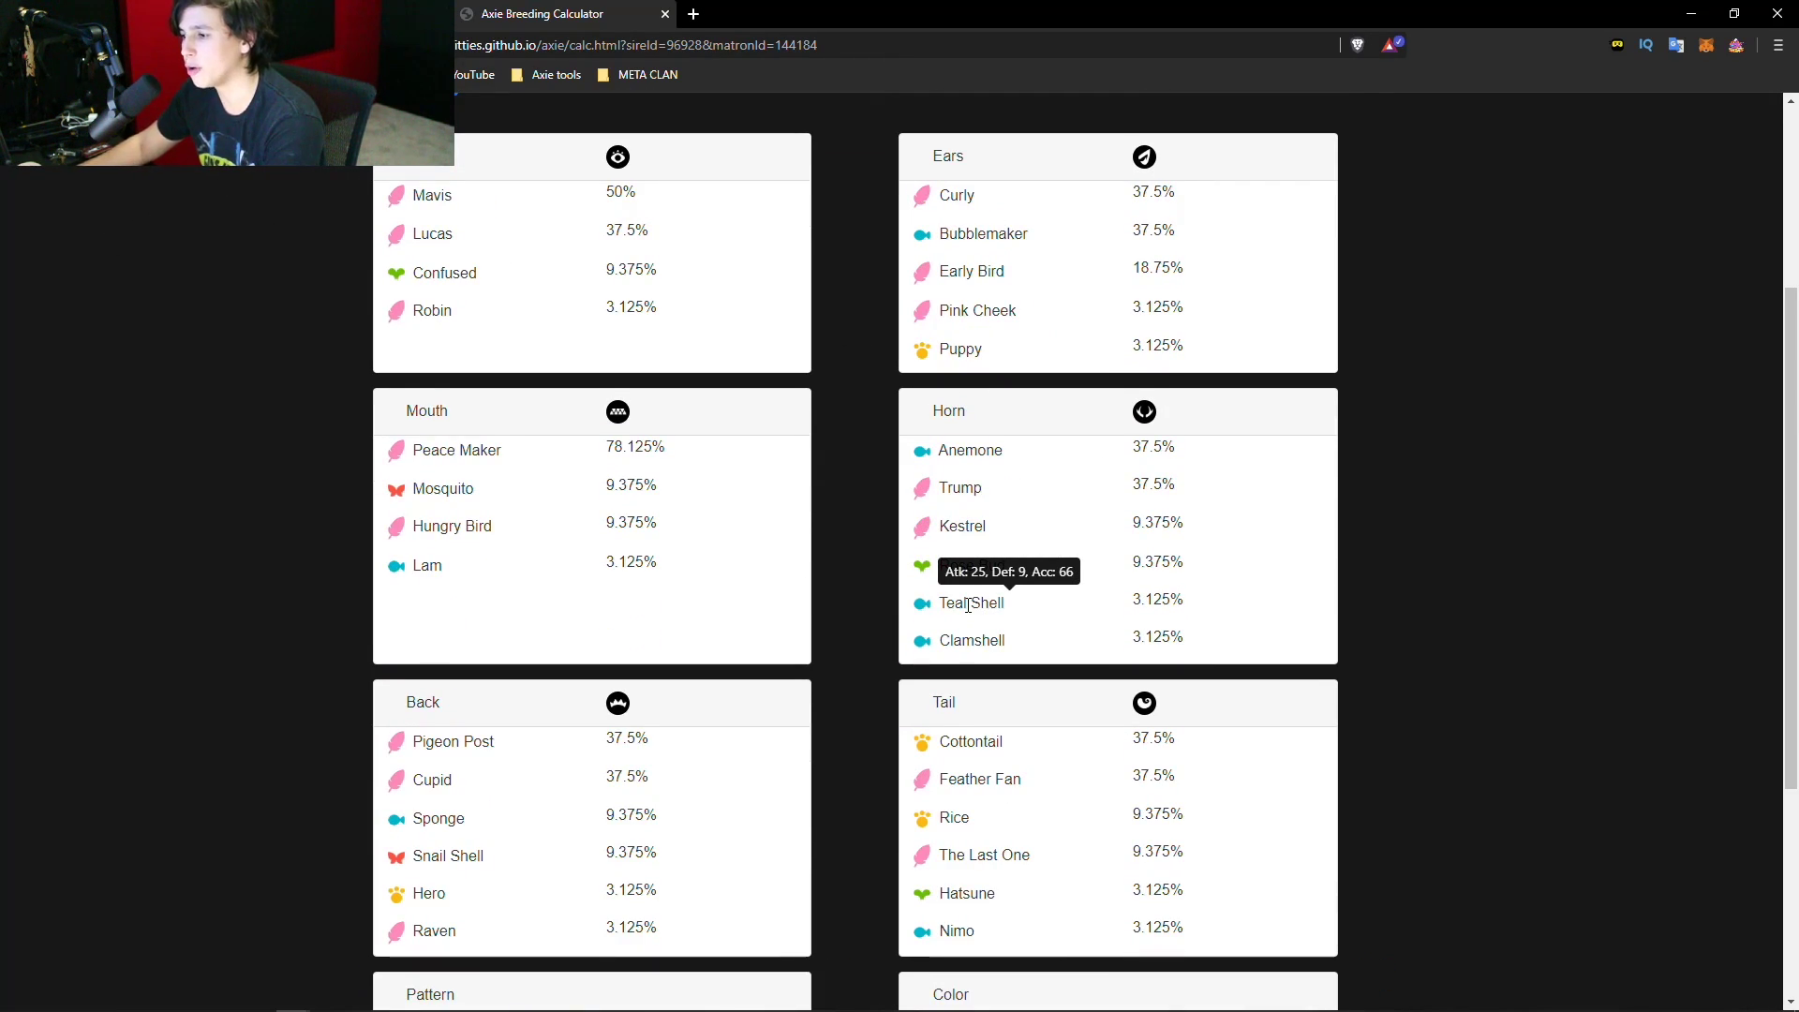